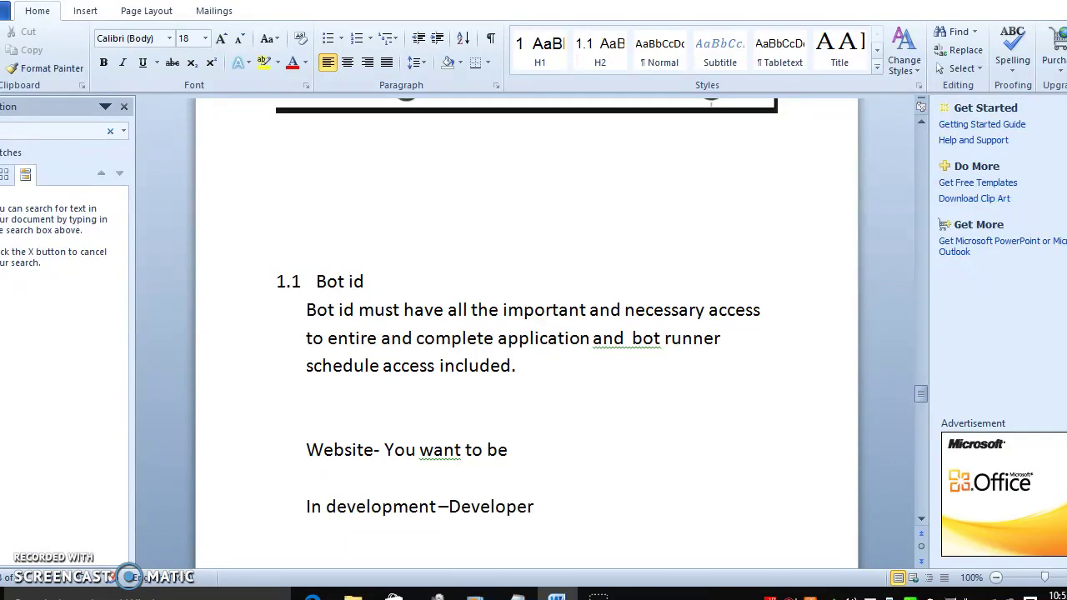
Continue the Bot id access note with the text 'r id has to a'.
type("id has to a")
Finish the development note so it reads 'id has to be', then start a new line.
key("BackSpace")
type("be")
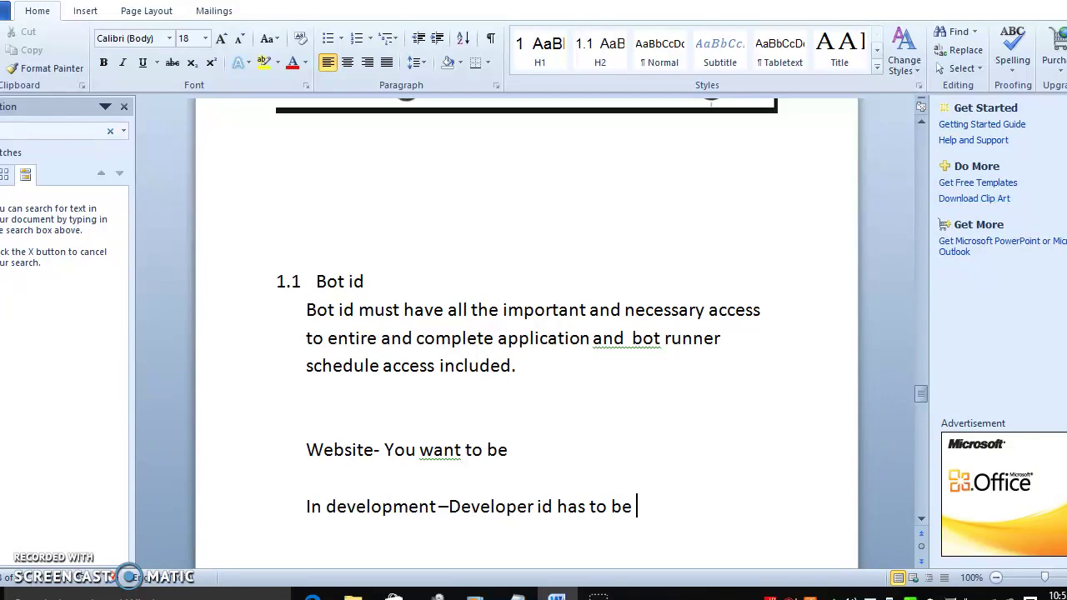
key("Return")
key("Return")
key("BackSpace")
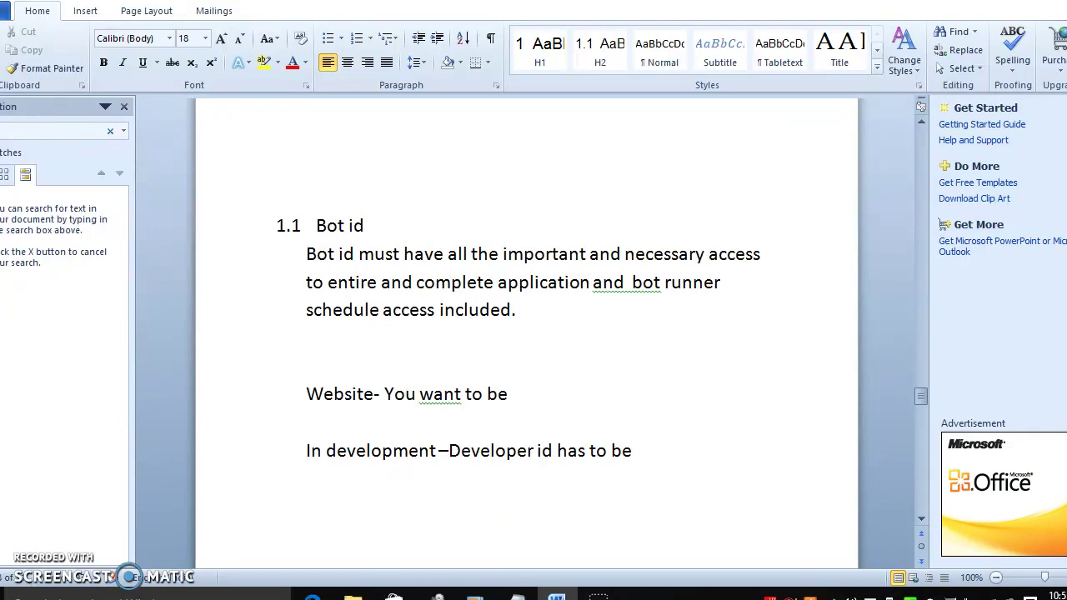
Add the sentence: in SIT, Prod or UAT the Bot id executes instead of your development userid.
type("In")
key("BackSpace")
type("ike SI")
type("T and Prod")
type(" or")
key("BackSpace")
type("or UAT -")
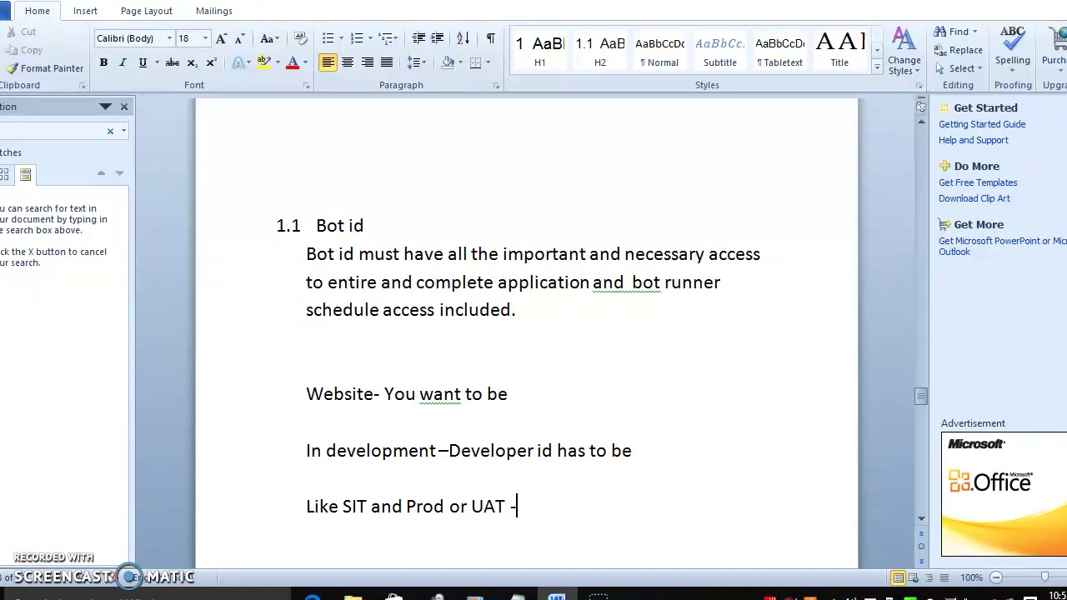
type("Bot id will")
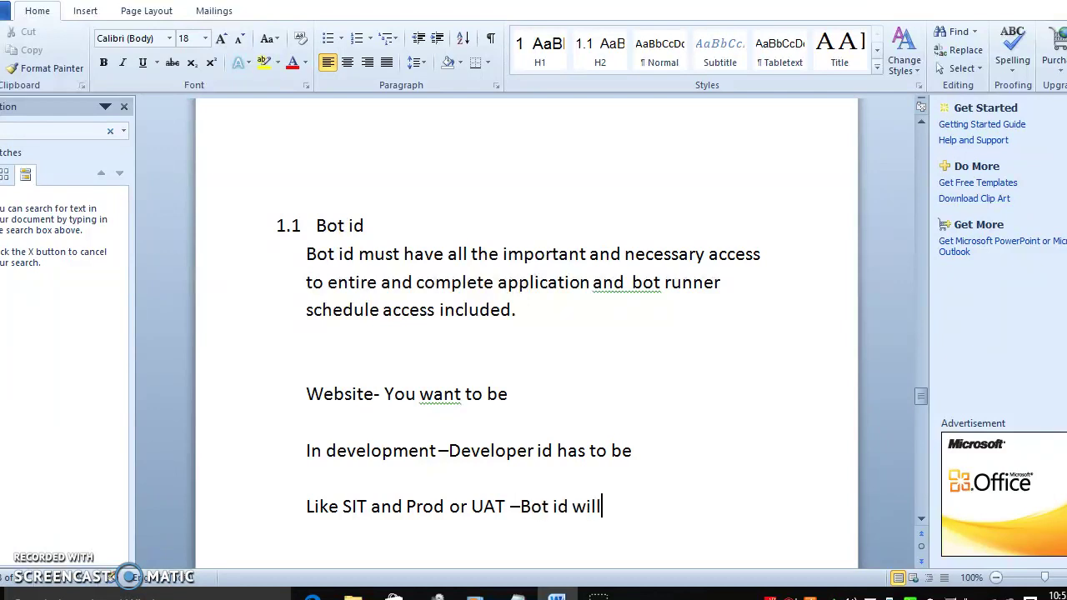
type(" be the part of")
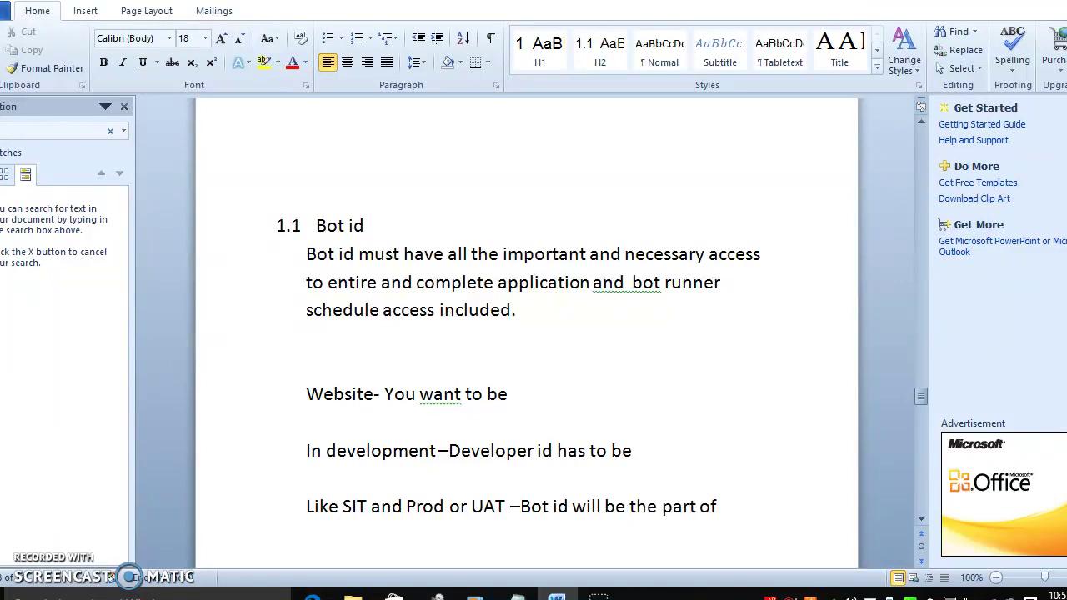
type(" execution of")
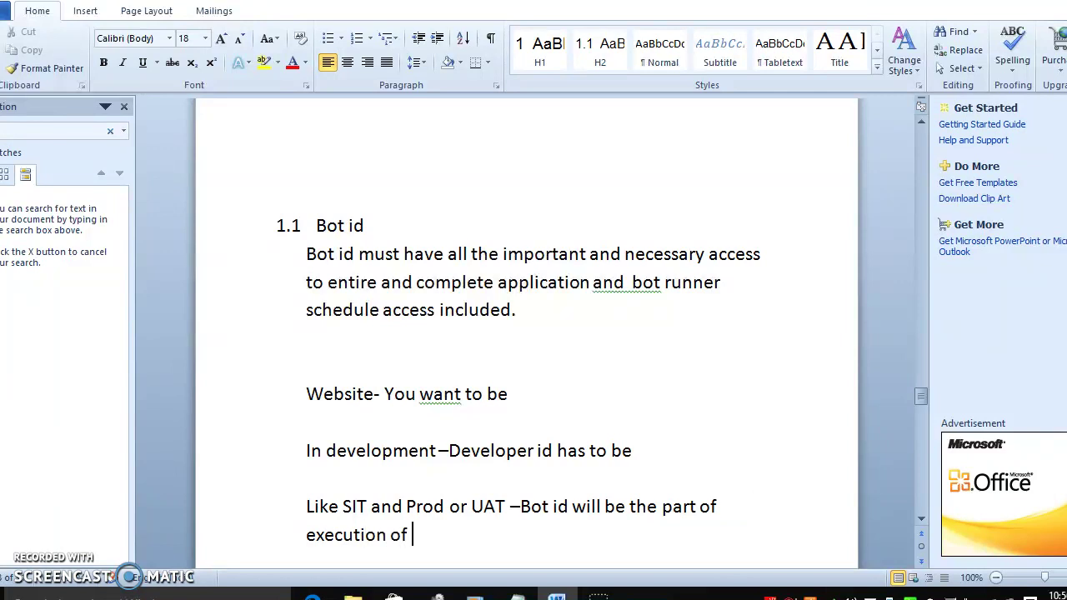
key("BackSpace")
key("BackSpace")
key("BackSpace")
key("BackSpace")
type("-in")
type("stead y")
key("BackSpace")
type("of your develo")
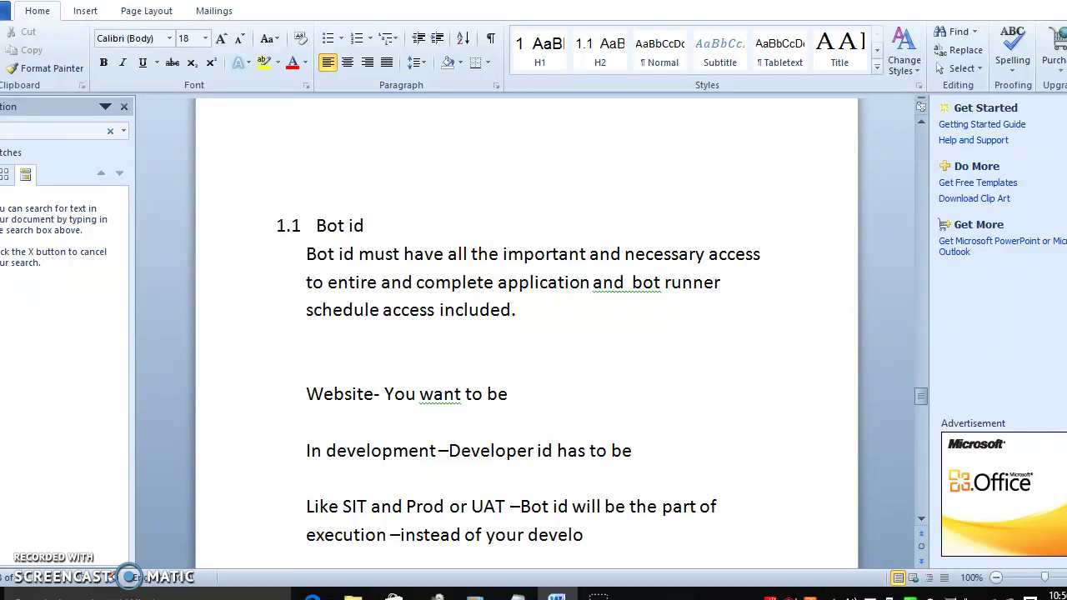
type("pment userid")
key("Return")
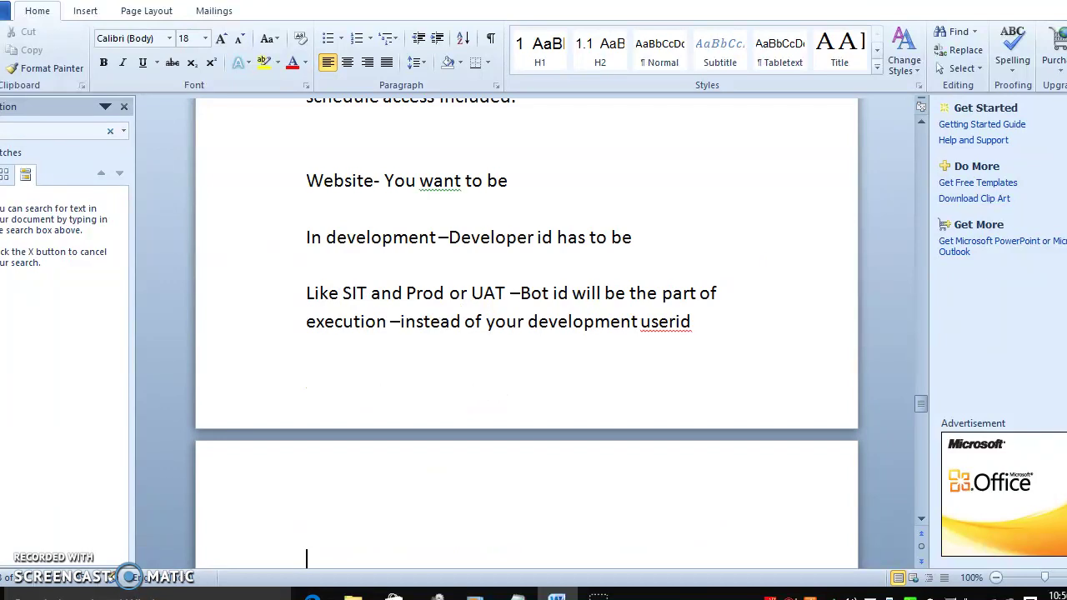
Add 'Suppose' and the example line 'website user access -bot id'.
type("Suppose")
key("Return")
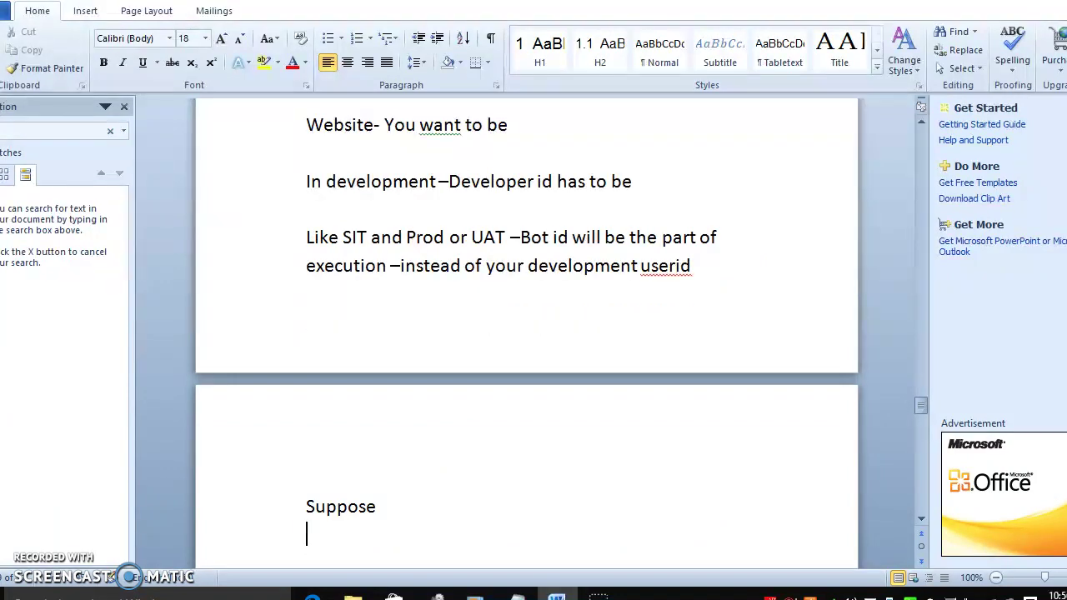
key("Return")
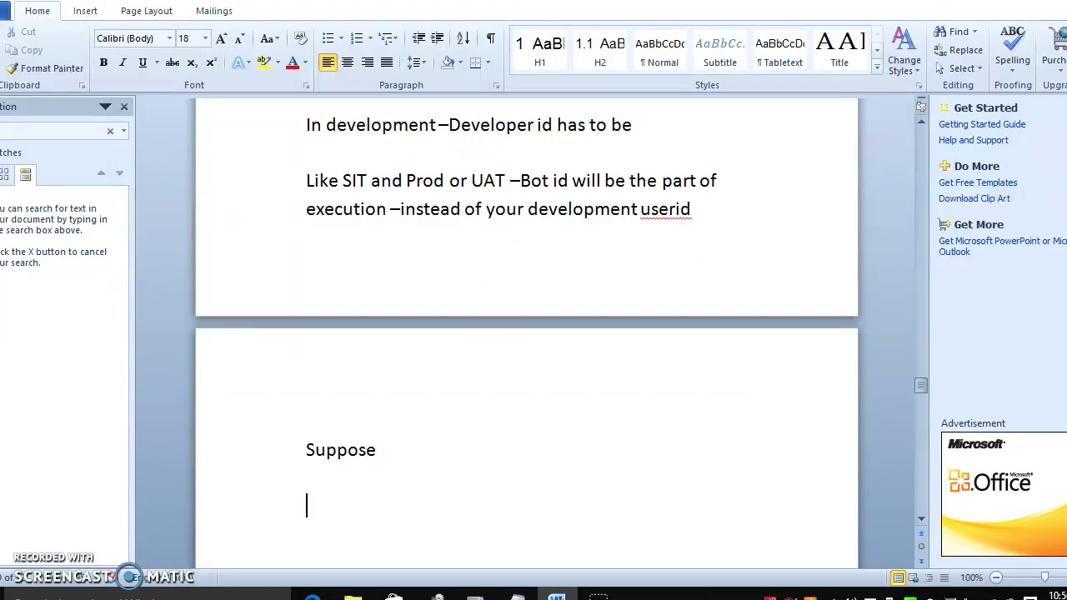
type("website user id")
key("BackSpace")
key("BackSpace")
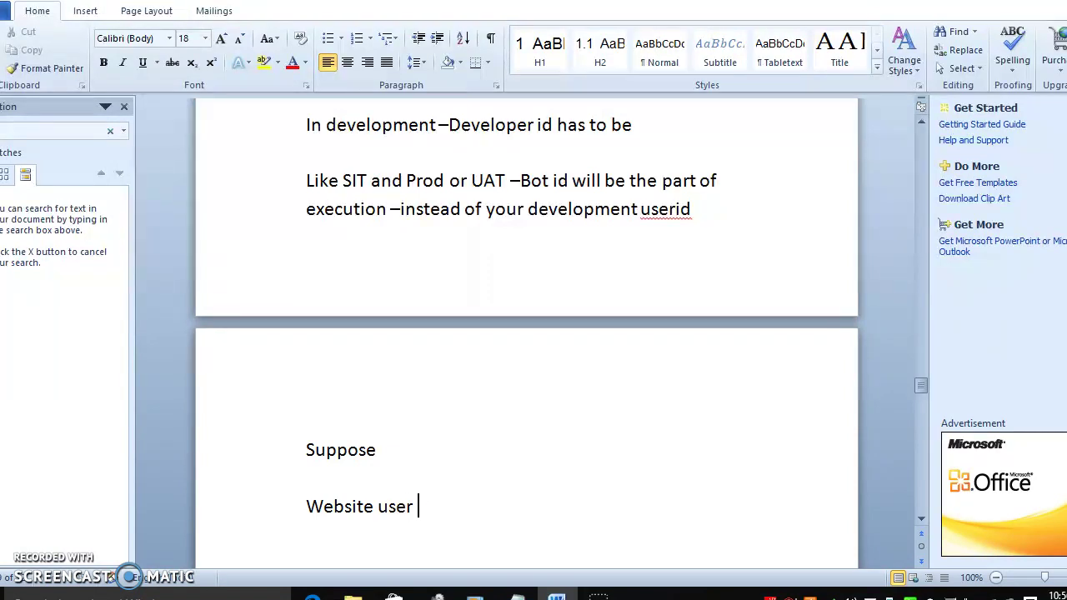
type("acde")
key("BackSpace")
key("BackSpace")
type("cess -bot id")
key("Return")
key("Return")
key("BackSpace")
Add lines 'Bot has access website and scheduling in control room.' and 'usually bot runner access.'.
type("Bot has access website and schedu")
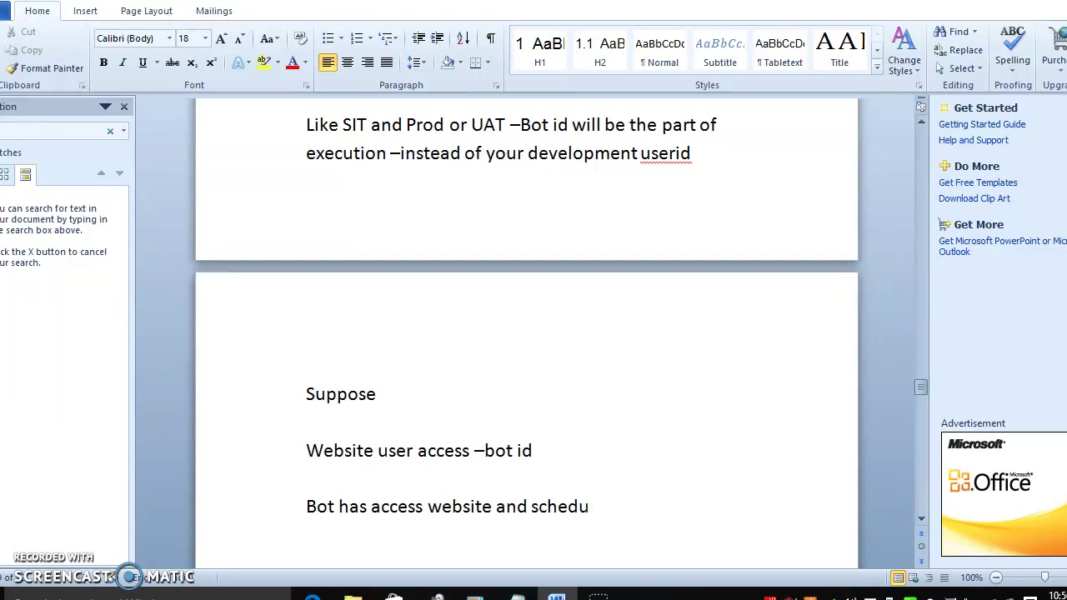
type("ling in control")
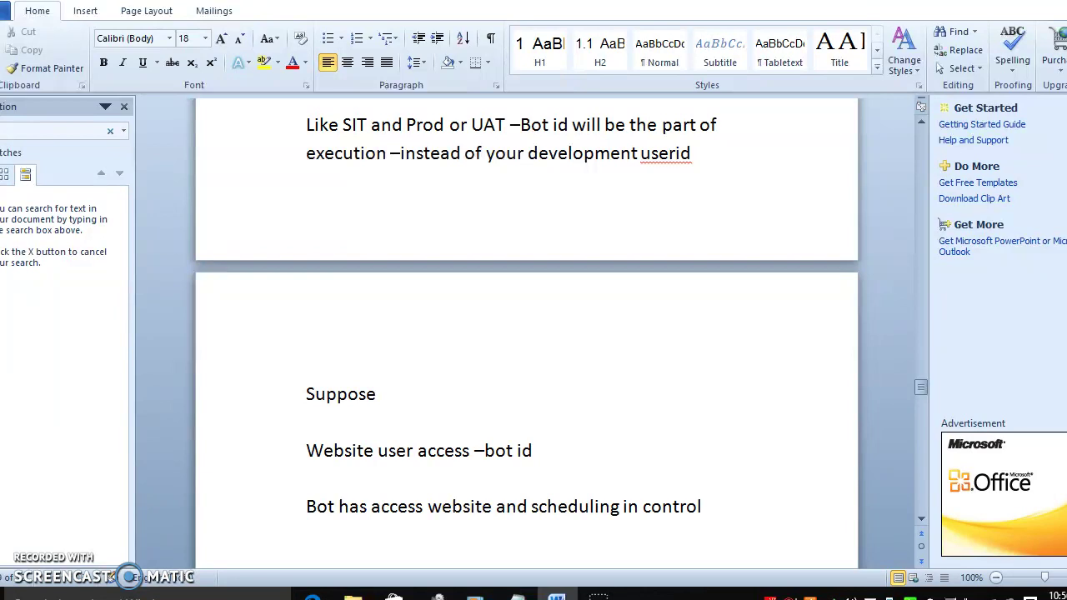
type(" room .")
key("Return")
type("u")
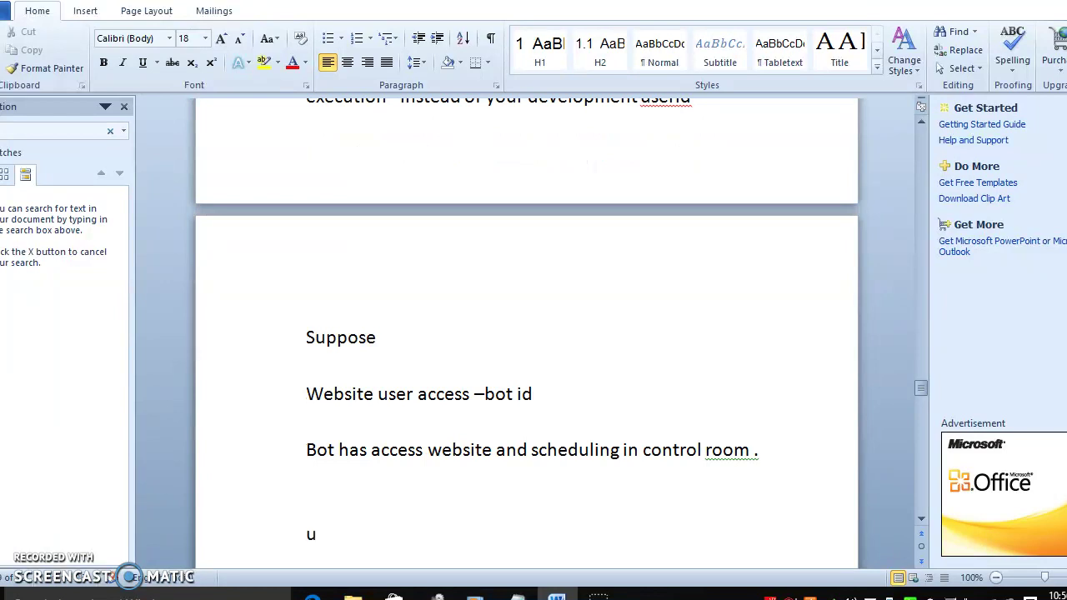
type("sually bot ruu")
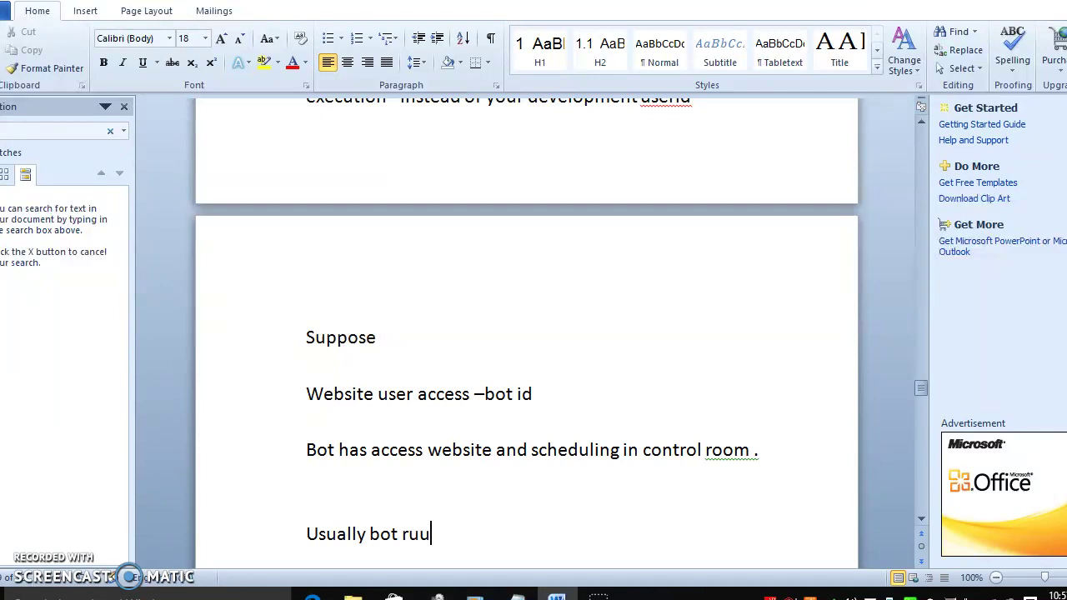
key("BackSpace")
type("nner access .")
key("Return")
key("Return")
key("Return")
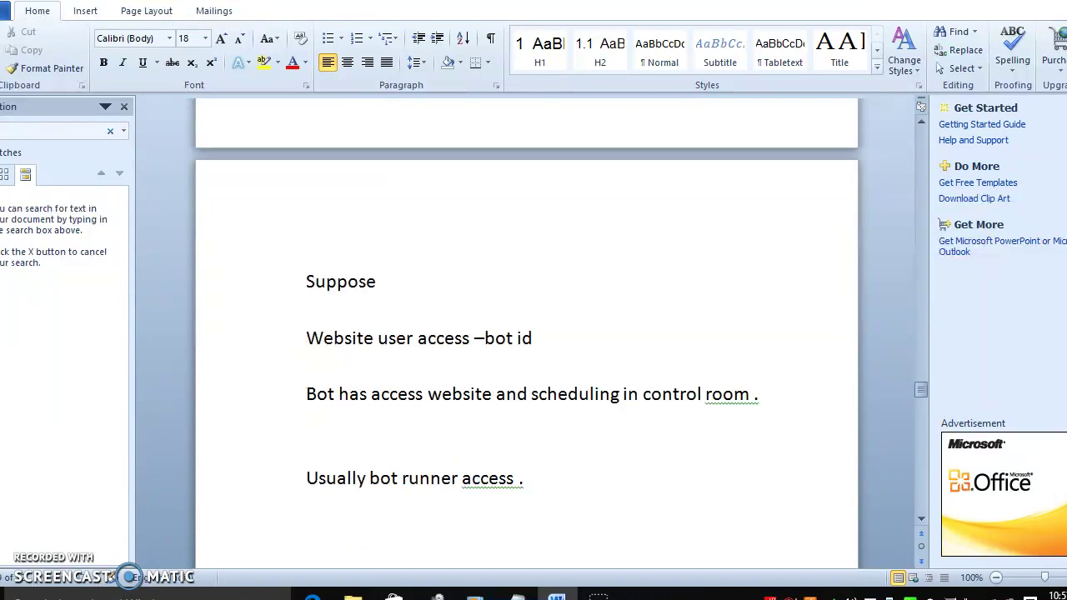
Type a 'but' line, then erase it, leaving an empty paragraph.
type("but")
key("Return")
key("Up")
key("Right")
key("Right")
key("Right")
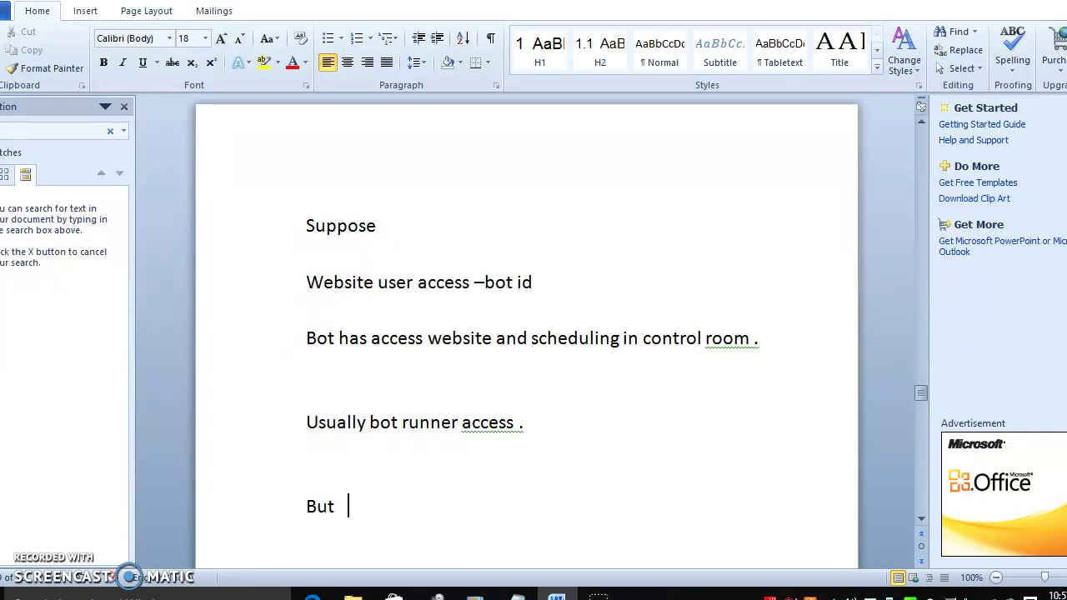
key("BackSpace")
key("BackSpace")
key("BackSpace")
key("BackSpace")
Type 'RPA bot id' and add blank lines until the text continues onto page 2.
type("RPA bot id")
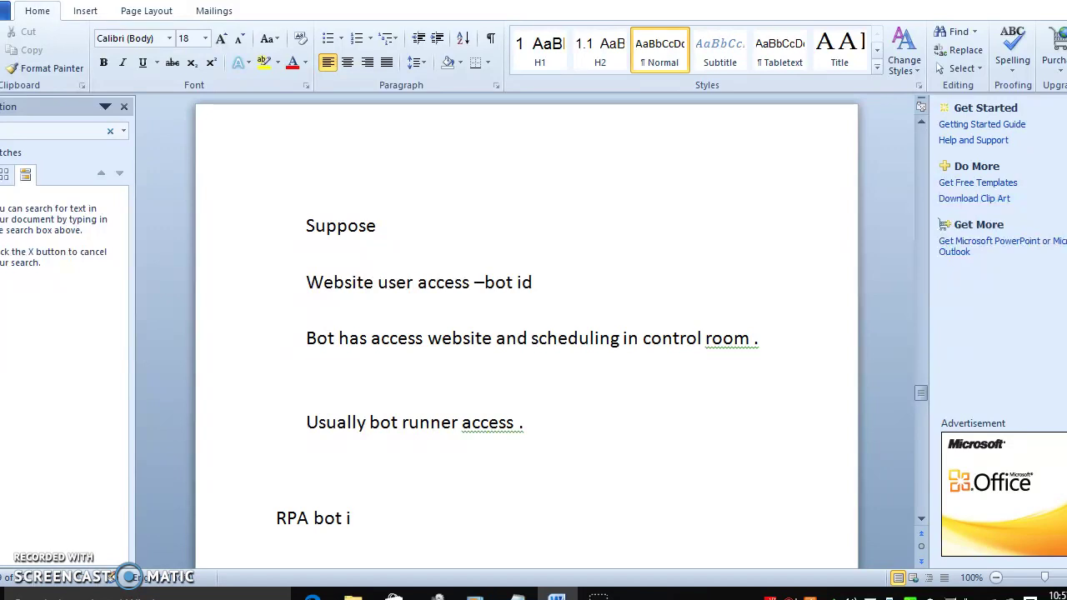
scroll(526, 333, "down", 1)
scroll(527, 334, "down", 1)
key("Return")
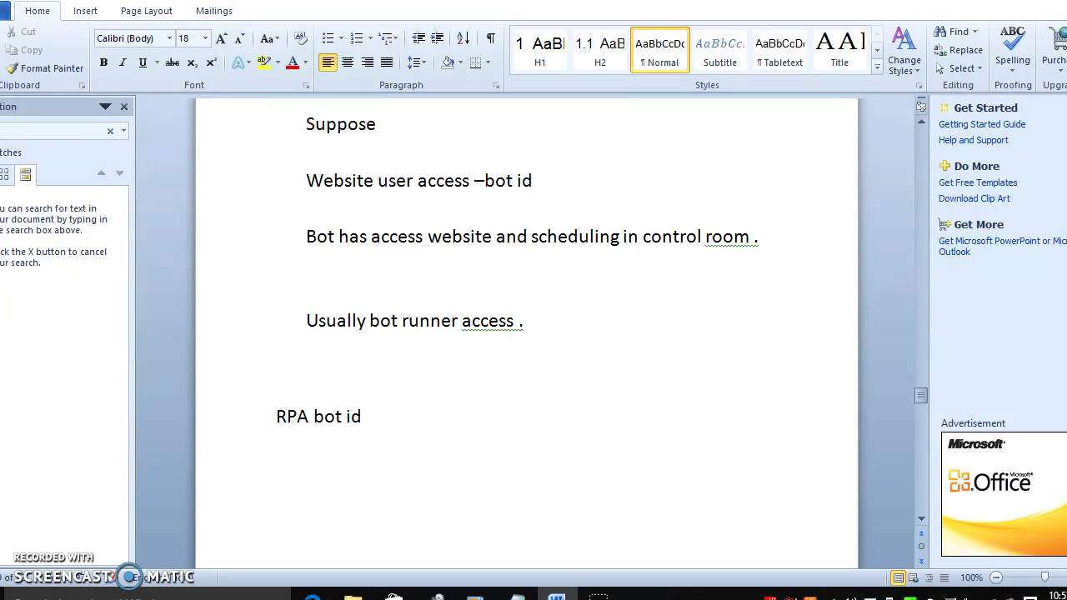
key("Return")
key("Return")
key("Return")
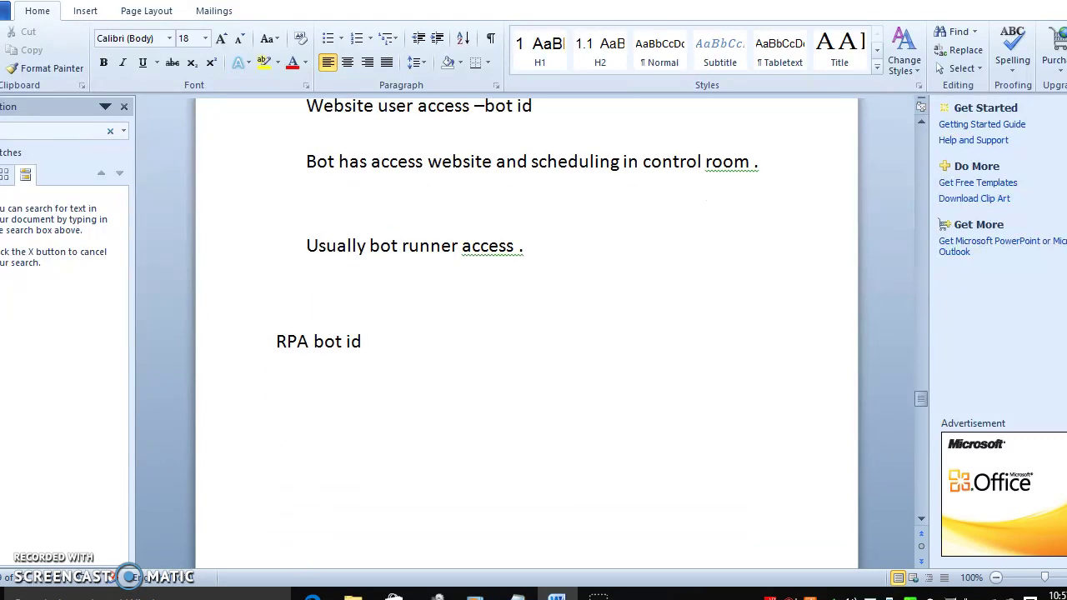
key("Return")
key("Return")
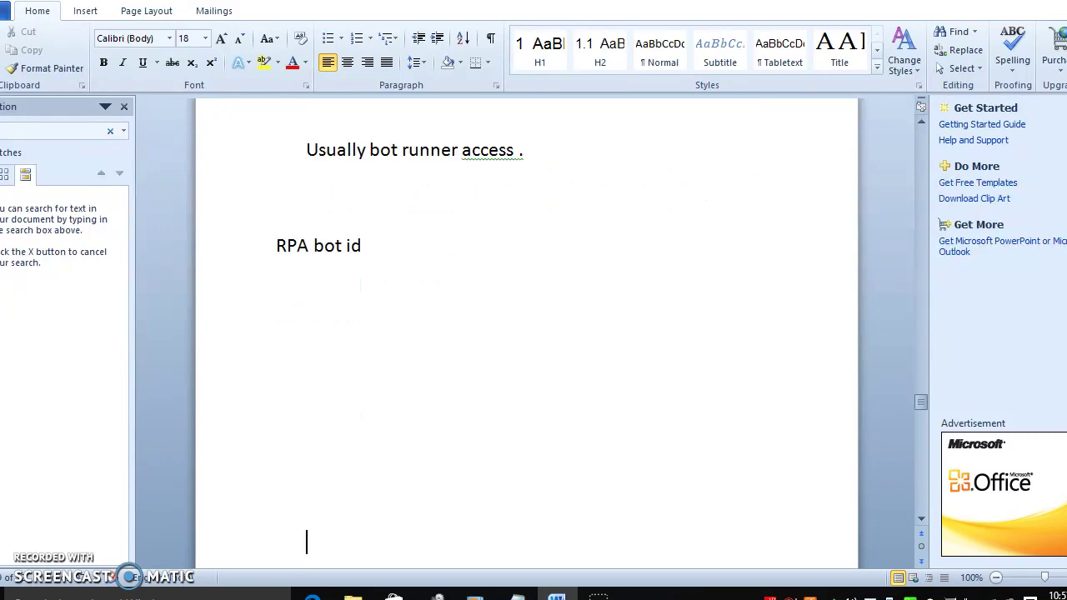
key("Return")
key("Return")
key("Return")
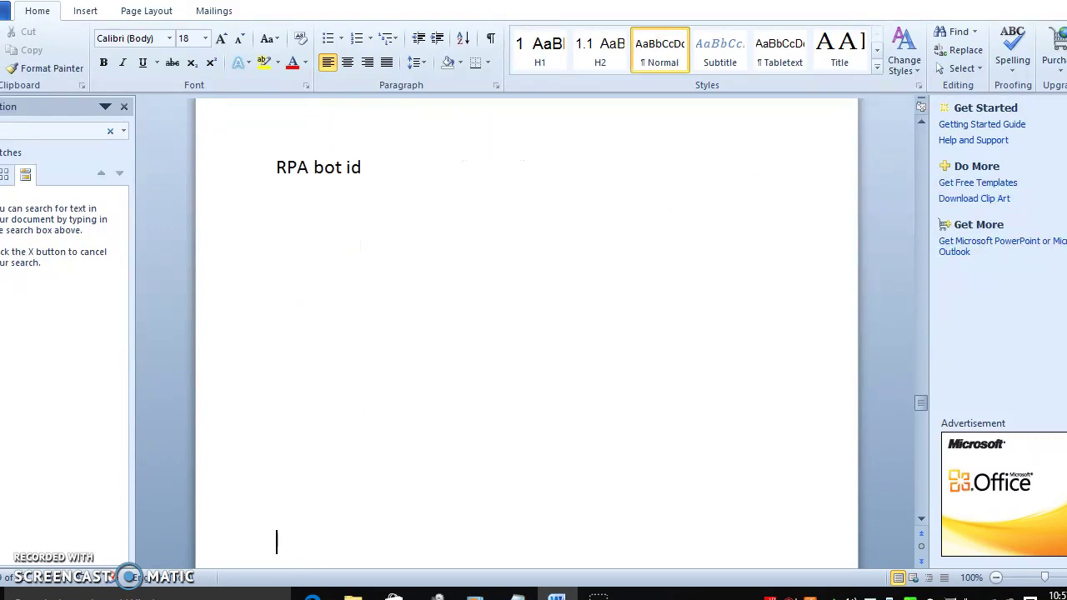
key("Return")
key("Return")
key("Return")
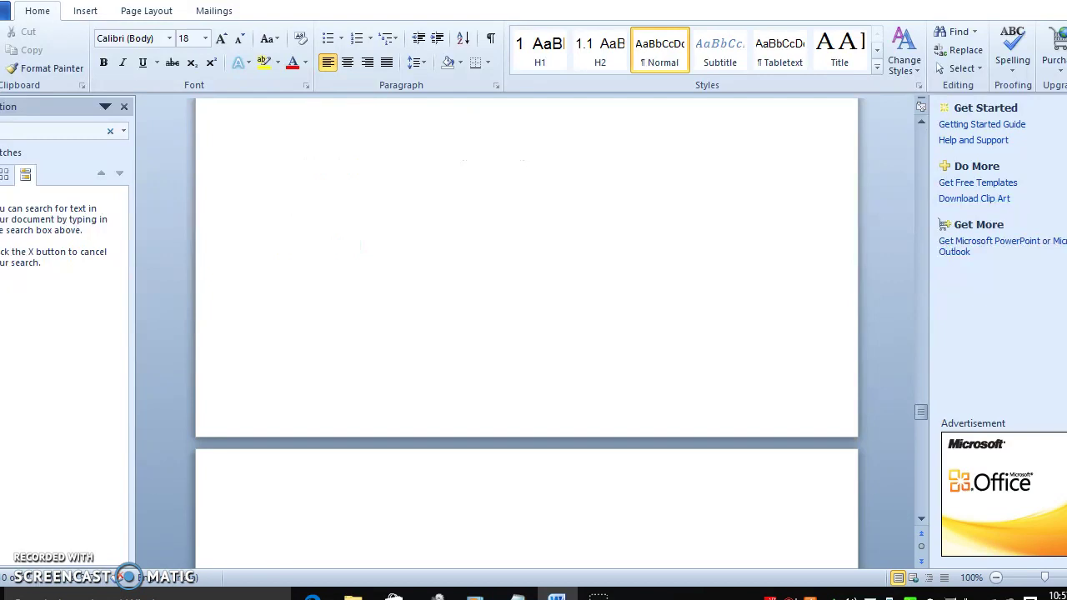
key("Return")
key("Return")
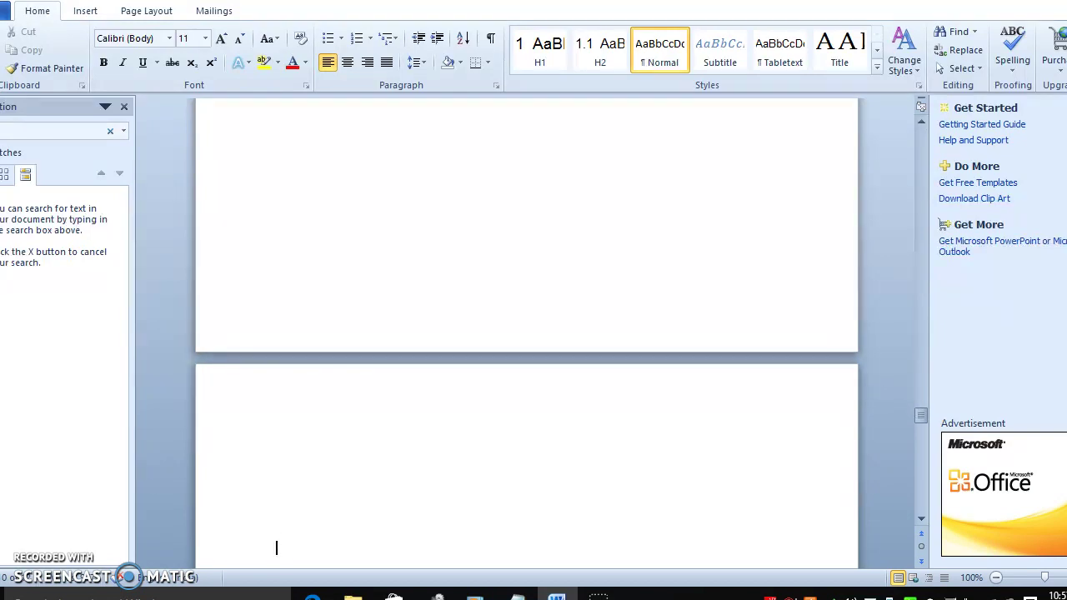
key("Return")
key("Return")
key("Return")
key("Return")
key("Return")
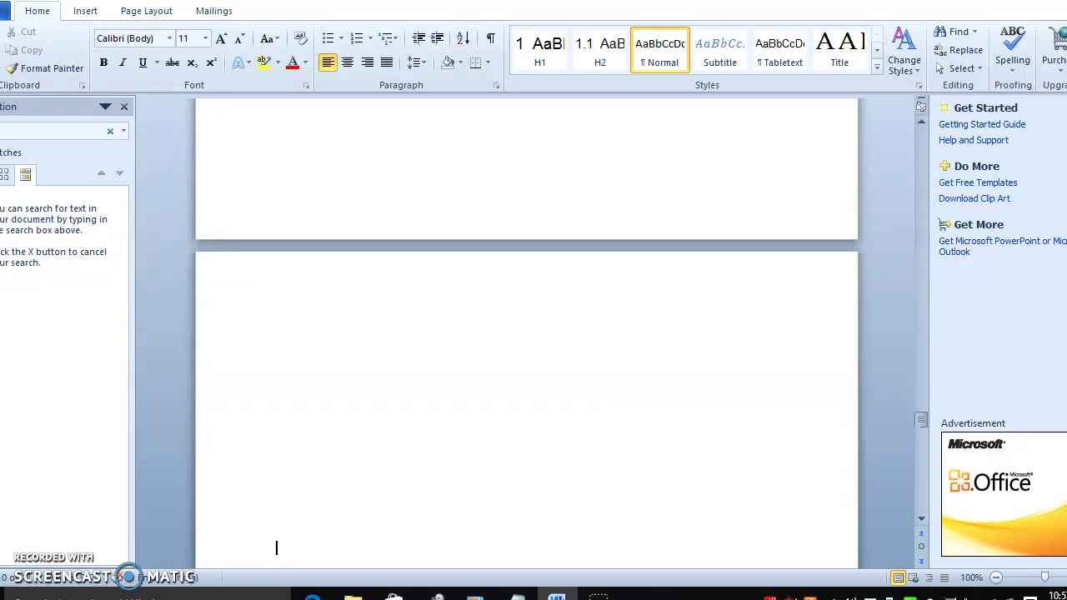
key("Return")
key("Return")
key("Return")
key("Return")
key("Return")
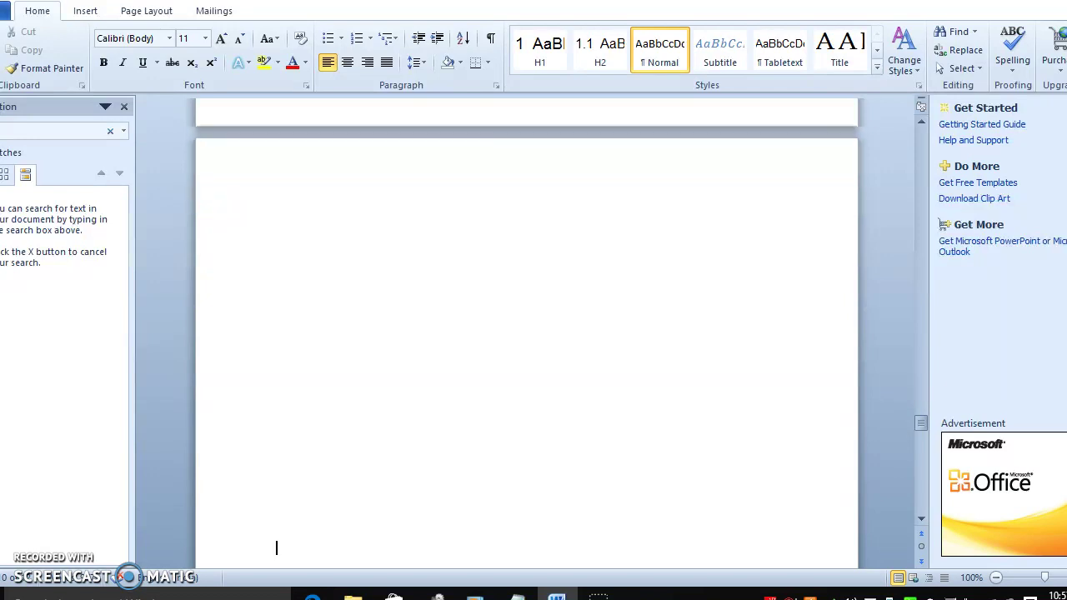
key("Down")
key("Down")
key("Down")
key("Down")
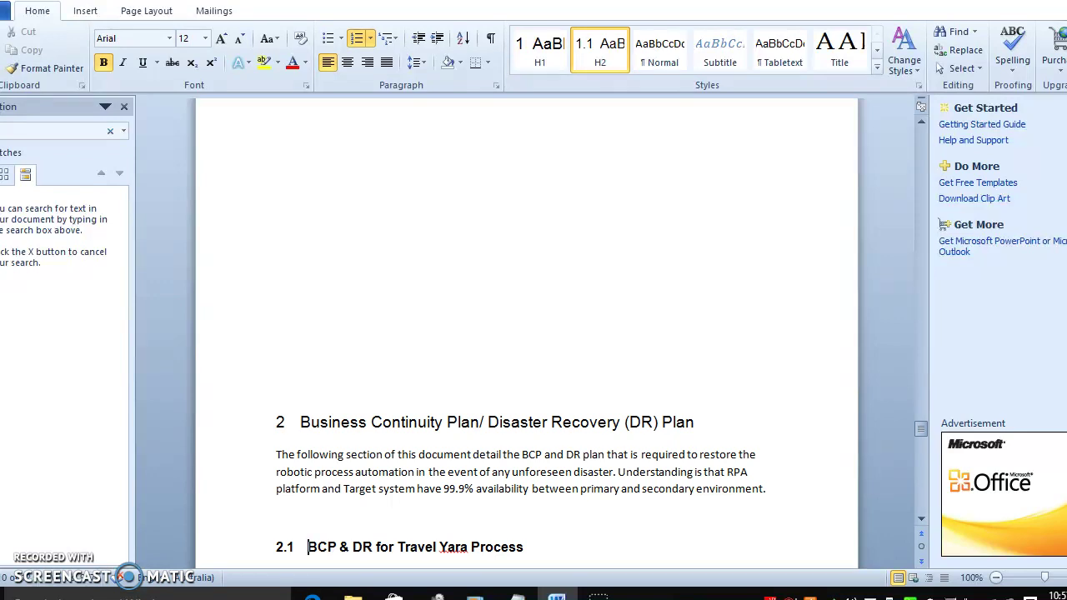
Below the section 2 paragraph, add 'In delhi india' and list item '1. DR -in delhi /'.
key("Up")
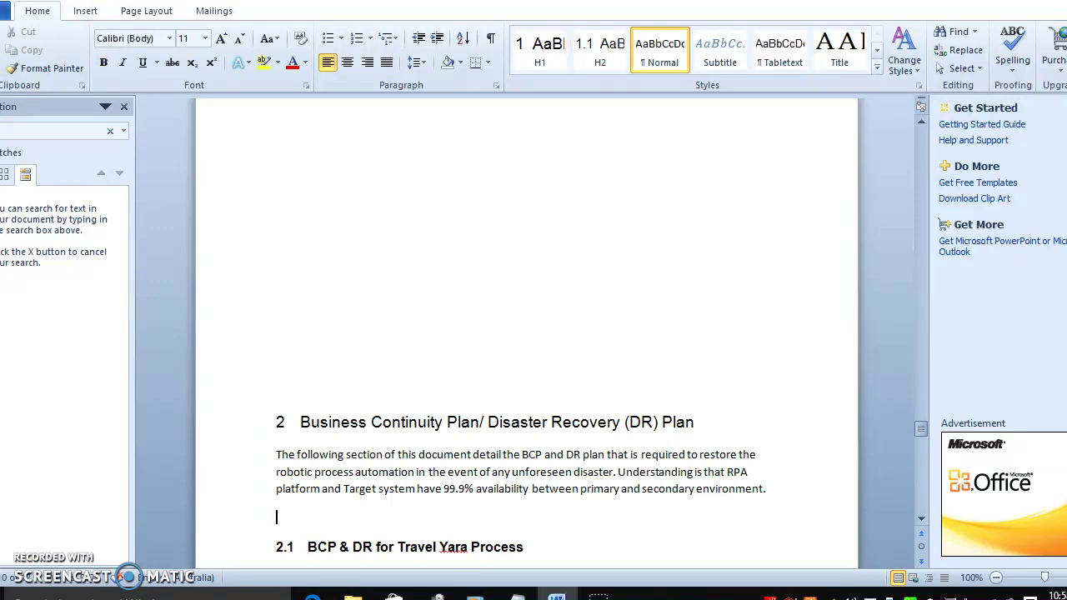
key("Return")
key("Return")
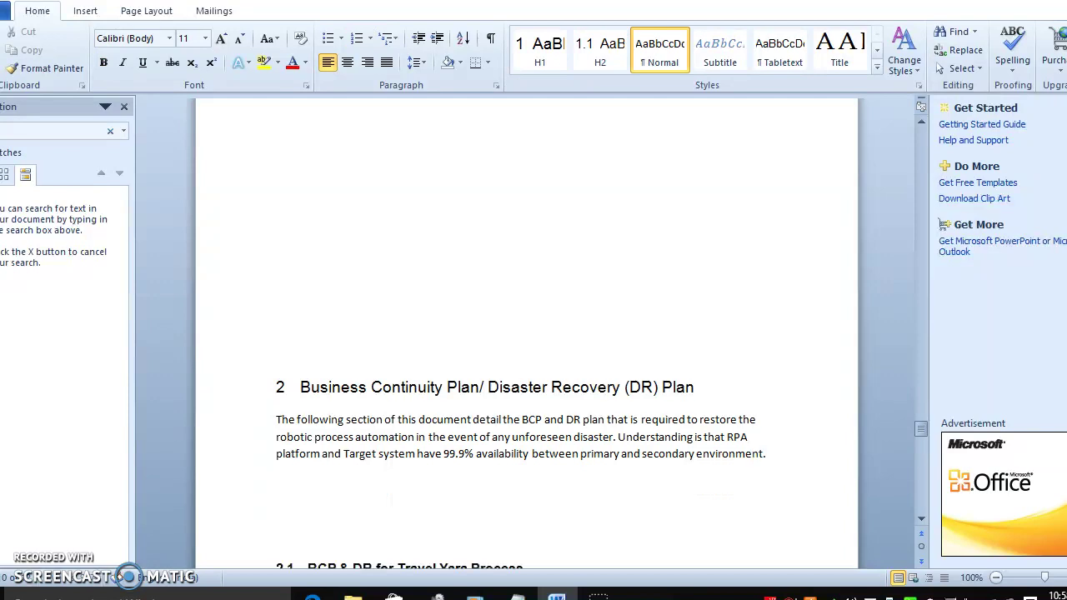
key("Up")
key("Return")
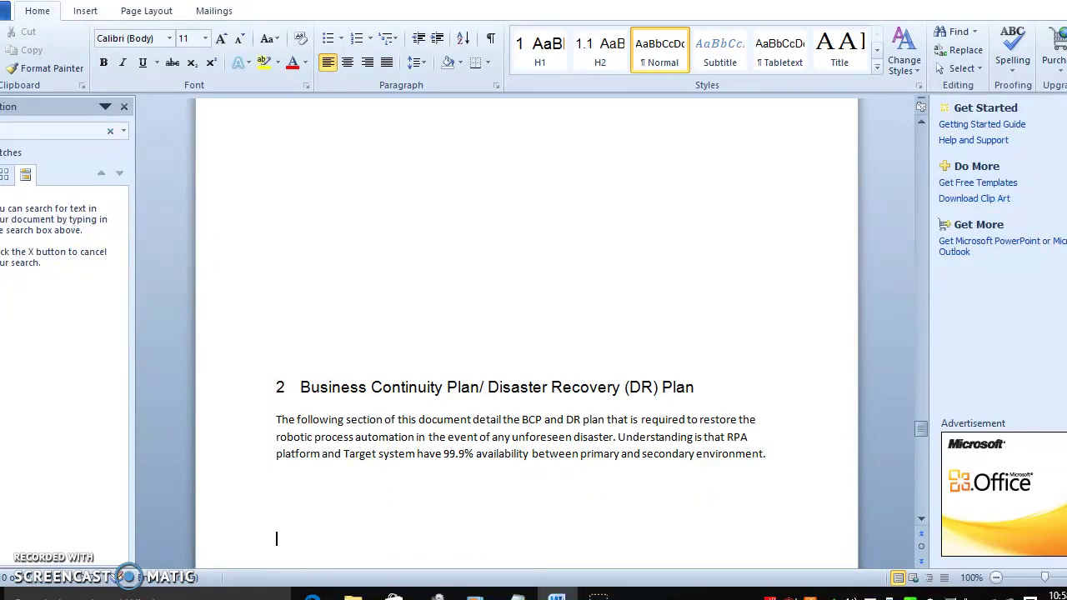
type("In delhi india")
key("Return")
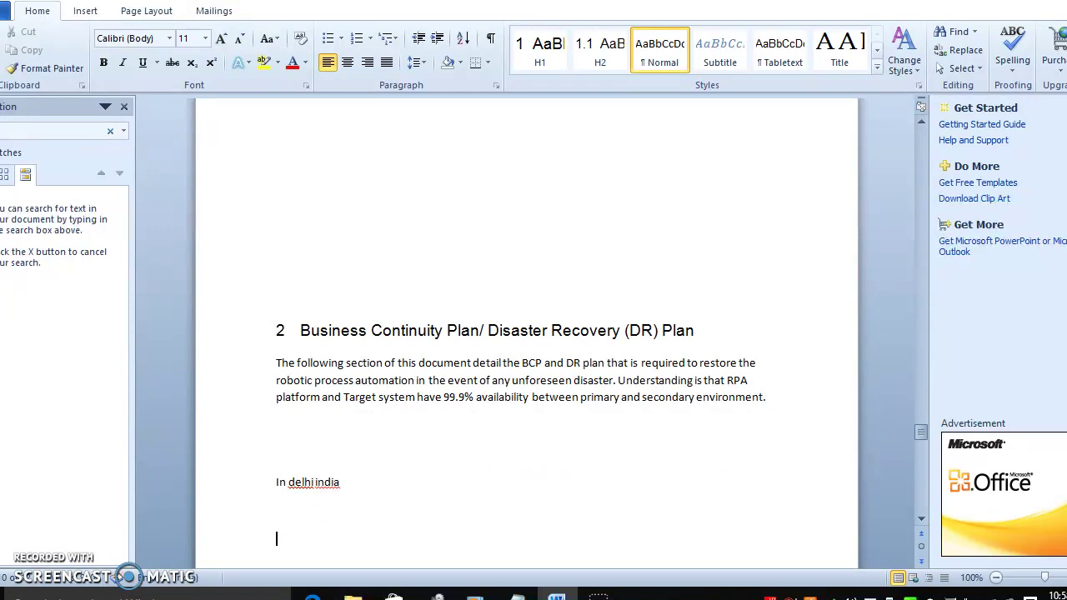
type("So")
key("BackSpace")
type("1. DR -")
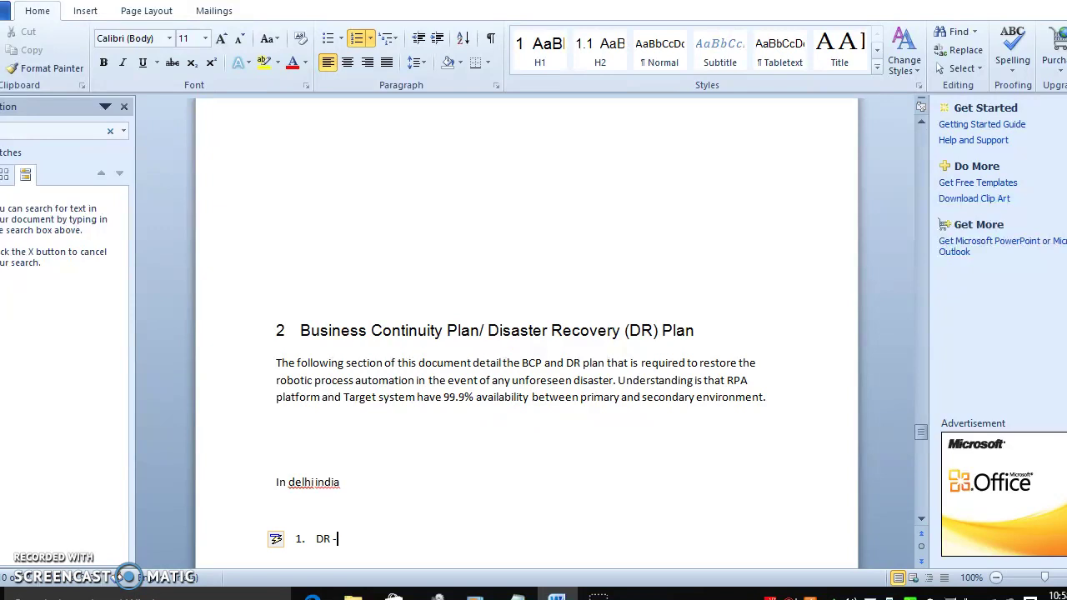
type("in delhi /")
key("Return")
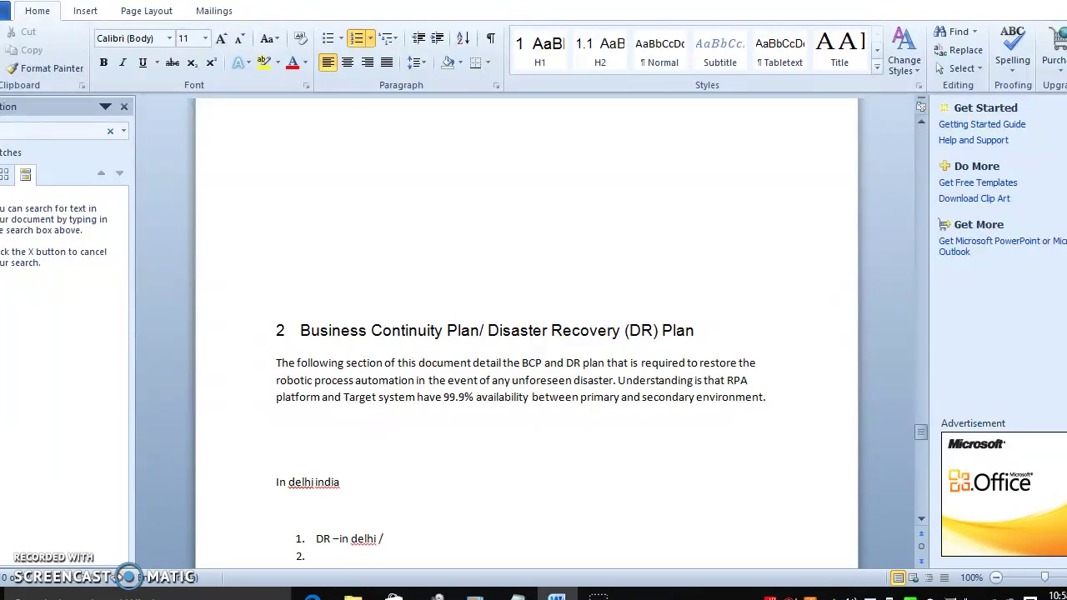
key("Return")
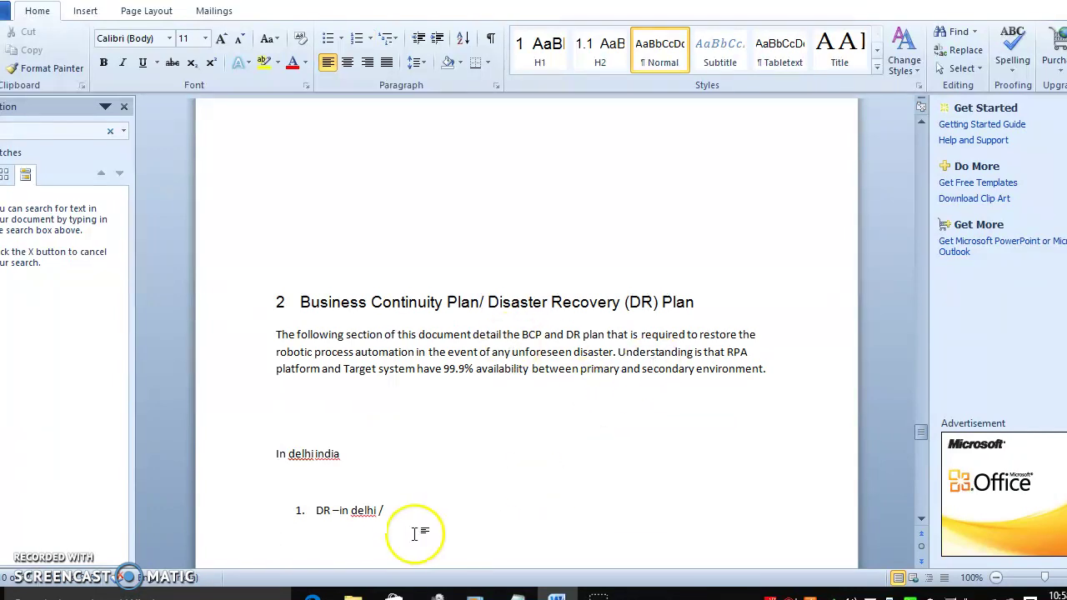
Complete item 1 with 'how bot sources' and begin item '2. So wehave plan'.
left_click(406, 507)
type("h")
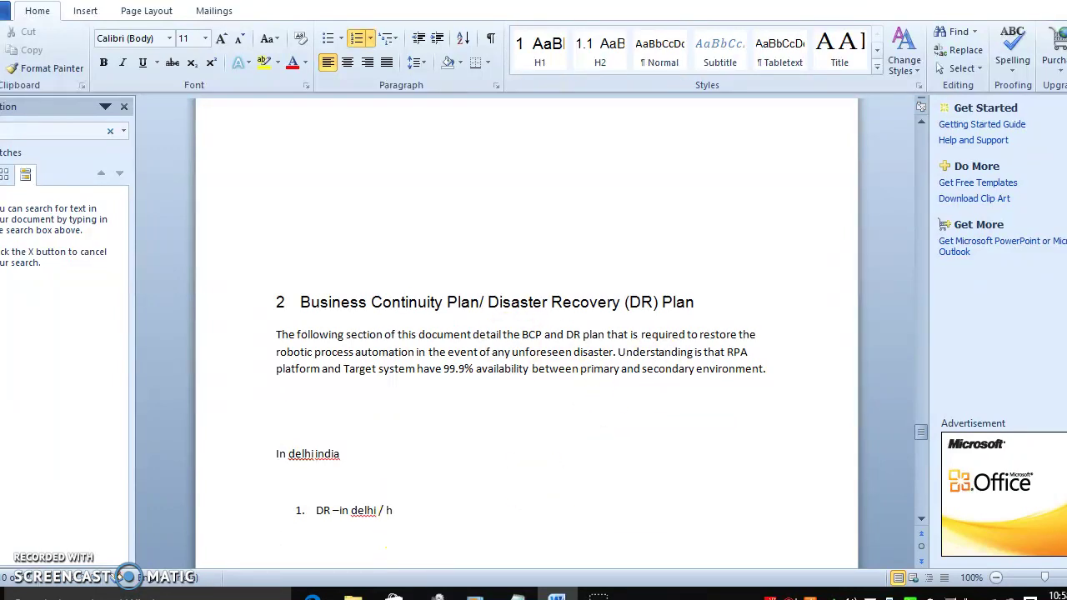
type("ow bot sur")
key("BackSpace")
type("ources /")
key("Return")
key("Return")
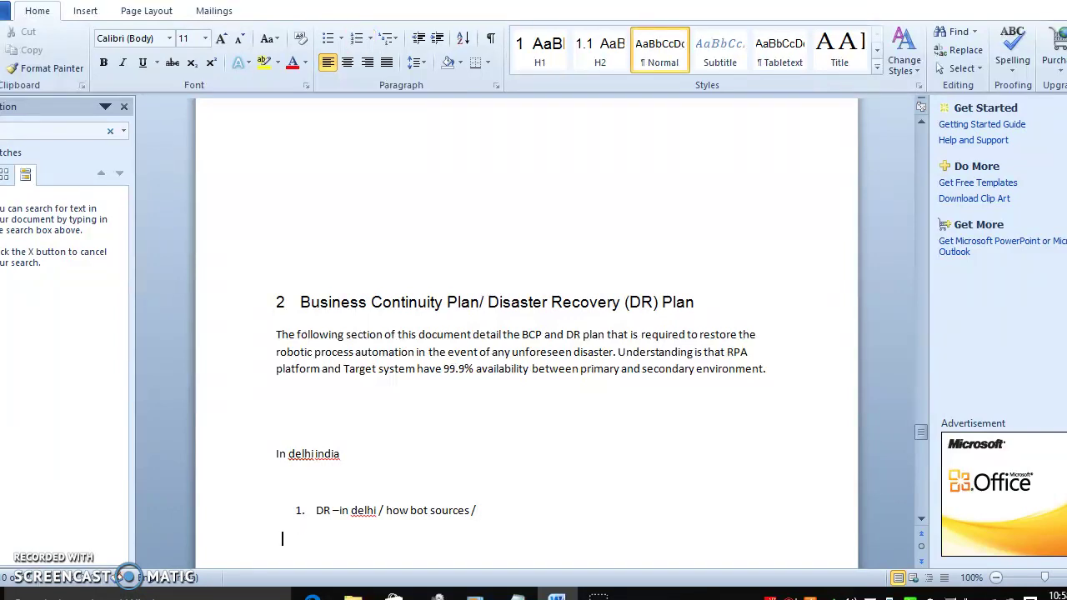
type("2. ")
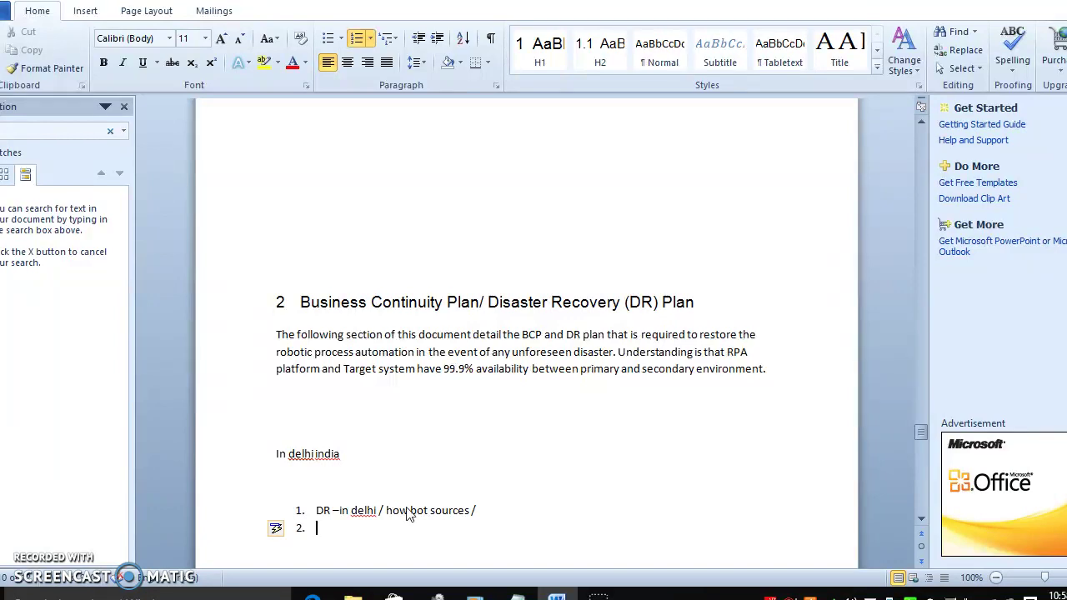
type("So wehave plan")
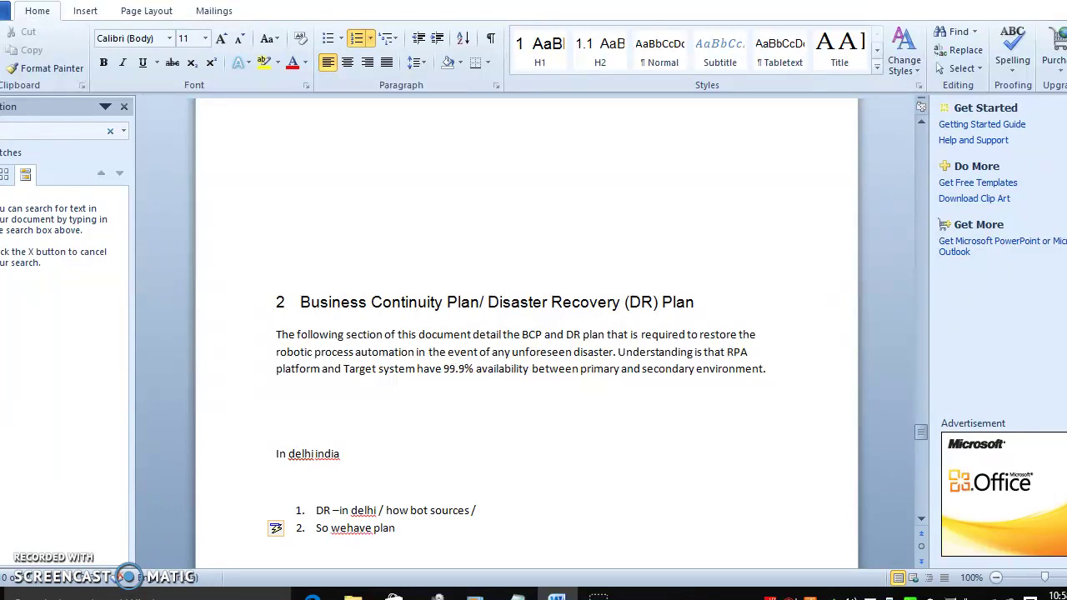
Renumber item 1 and write item 2 as 'Mumbai / Same configuration'.
left_click(309, 510)
type("1.")
left_click(424, 530)
type("2. Mub")
key("BackSpace")
type("mbai")
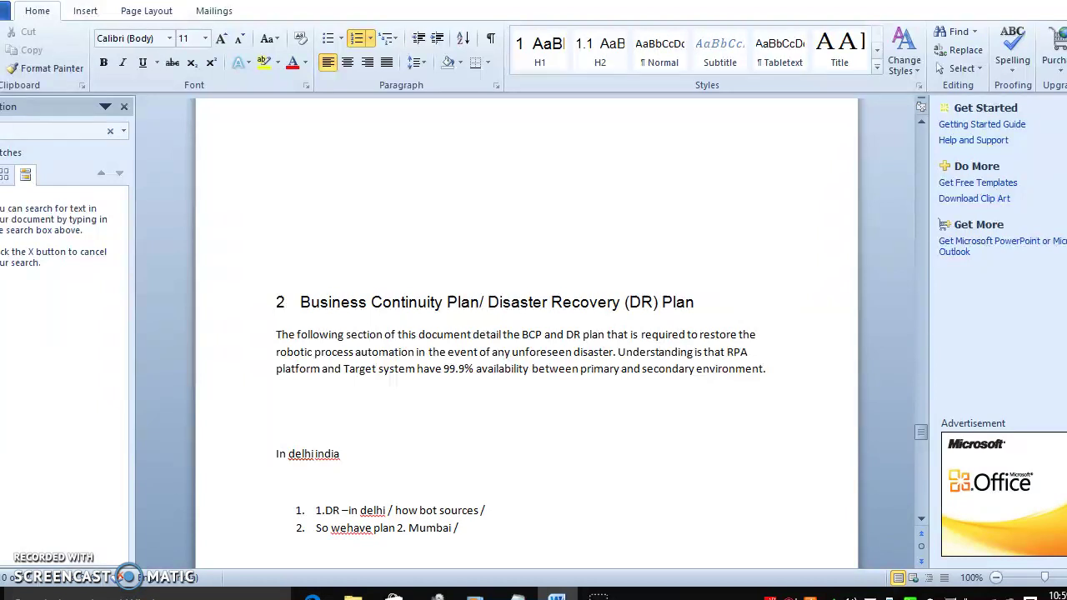
type(" / Same configuration")
Add item 3 'Database/cluster/mirroring -And AA control room' and begin item 4 'Or else bp ser'.
key("Return")
type("Database/cluster/mirroring -")
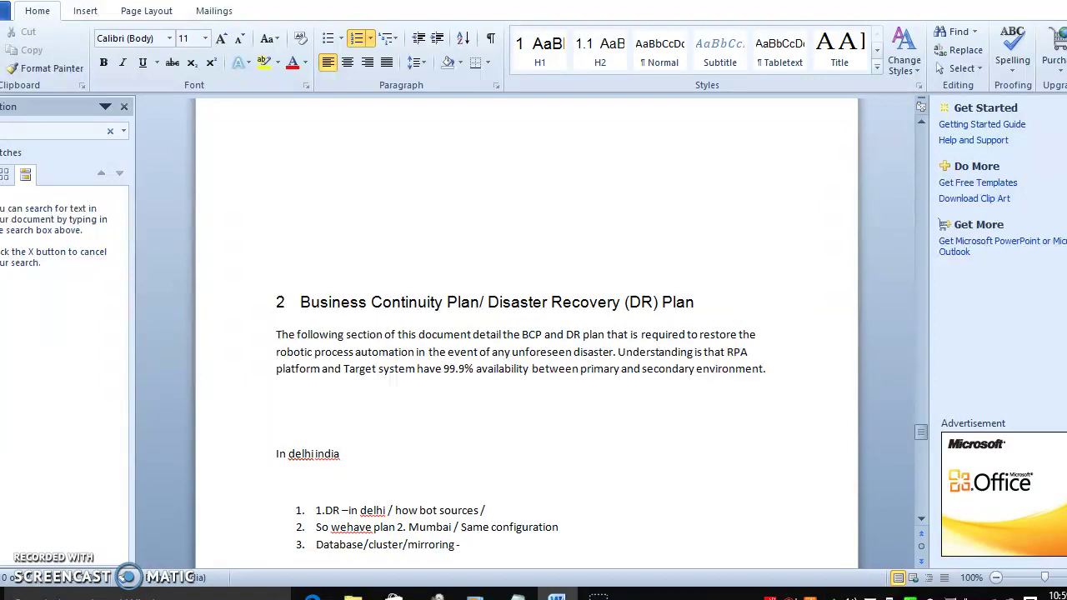
type("And AA control rp")
key("BackSpace")
type("oom")
key("Return")
type("Or e")
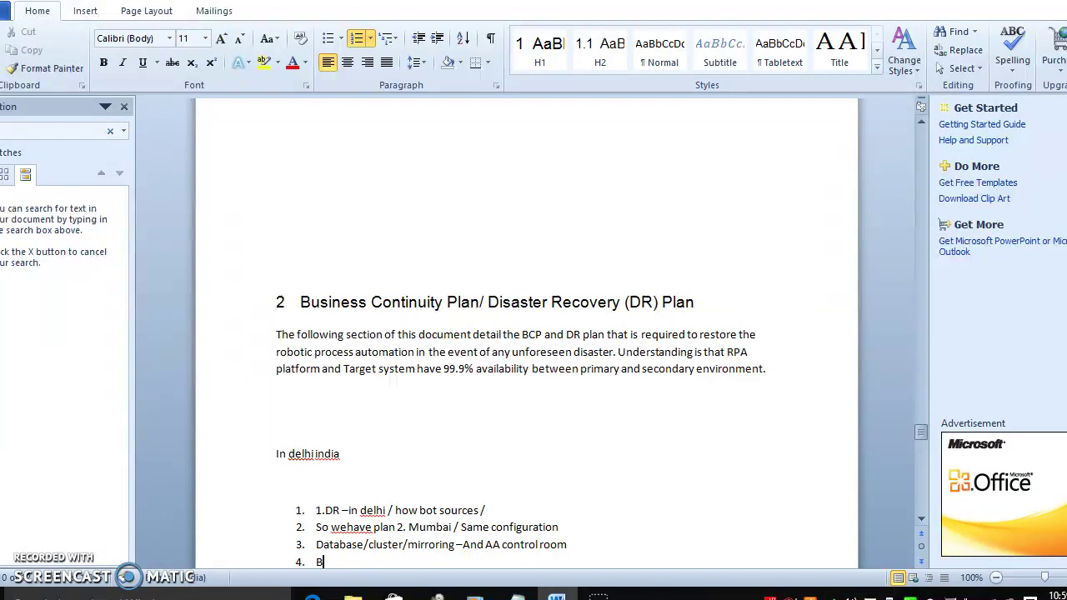
type("lse bp s")
key("BackSpace")
type("er")
key("Return")
Finish item 4 with 'server code access or resource client' and add item 5 about mirroring elsewhere.
left_click(425, 520)
type("ver ")
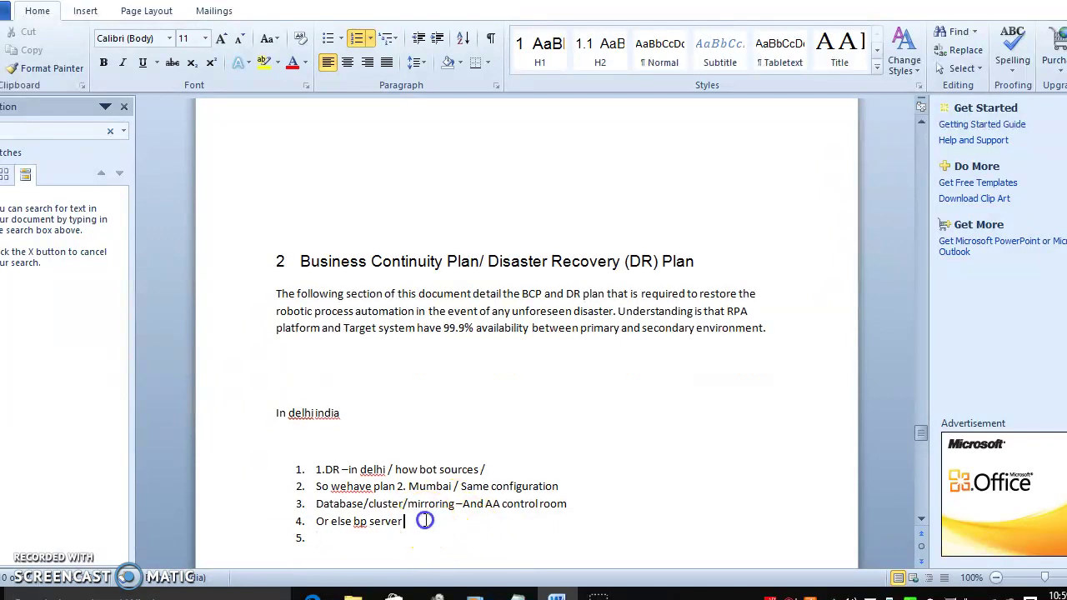
type(" code access or resour")
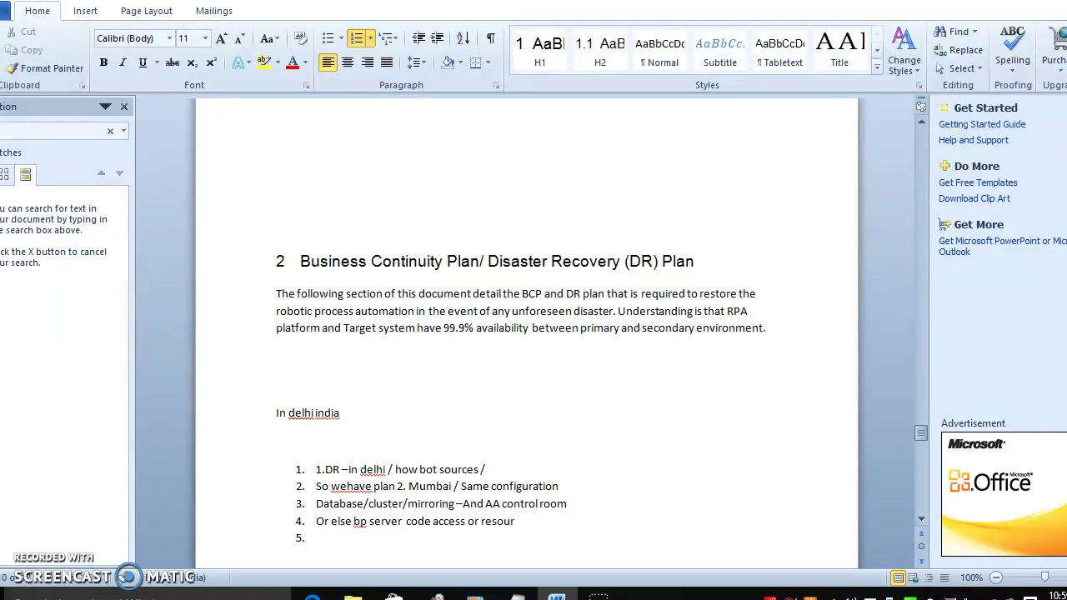
type("ce client")
key("Return")
type("will be available")
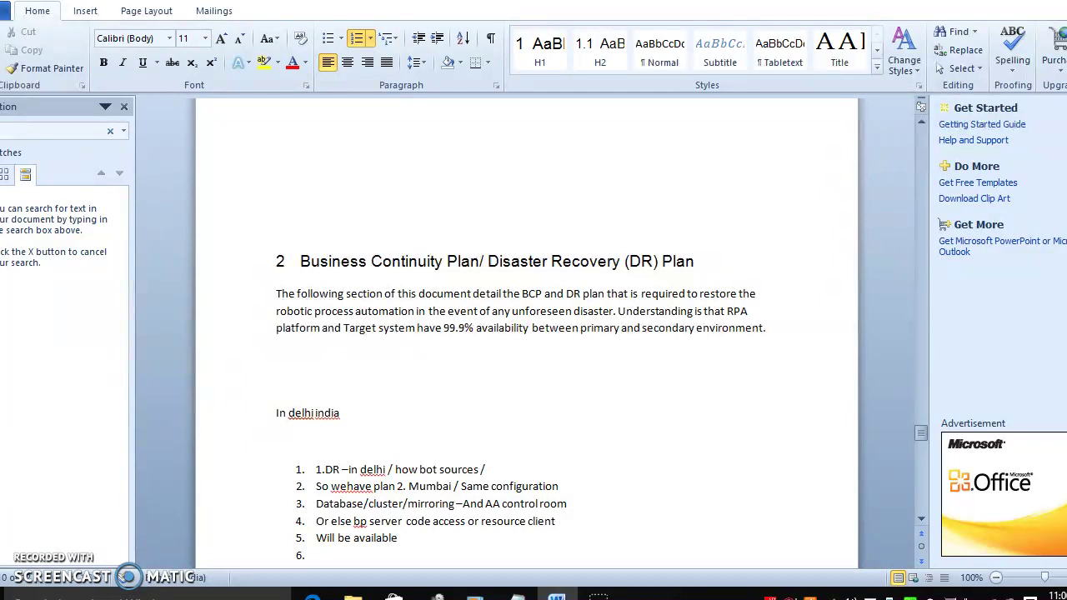
type(" in mirri")
type("ring in other location")
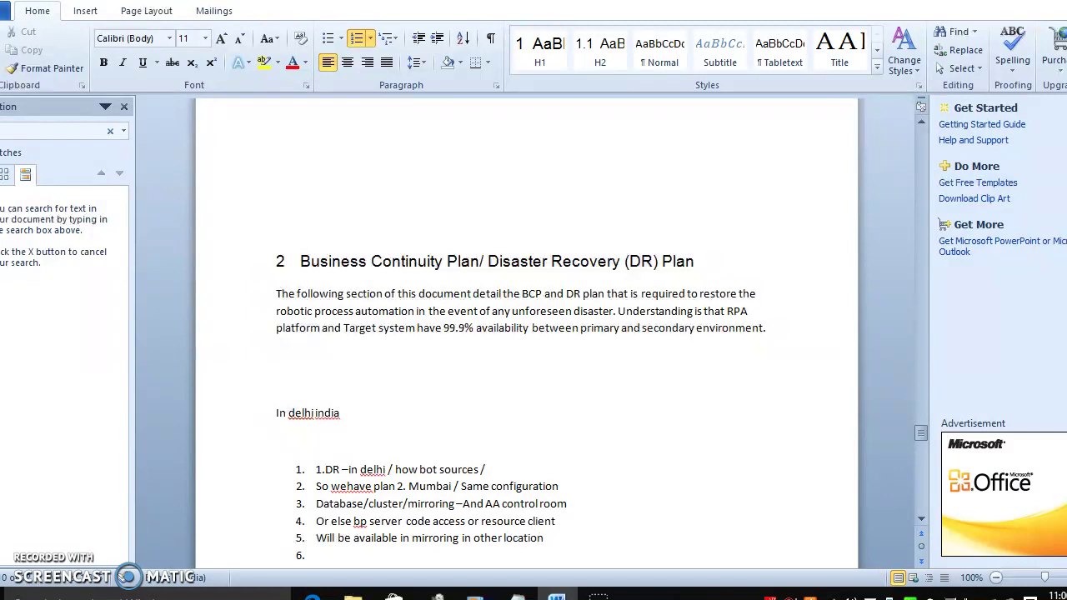
key("Return")
Remove the numbering from the empty sixth list item.
left_click(316, 510)
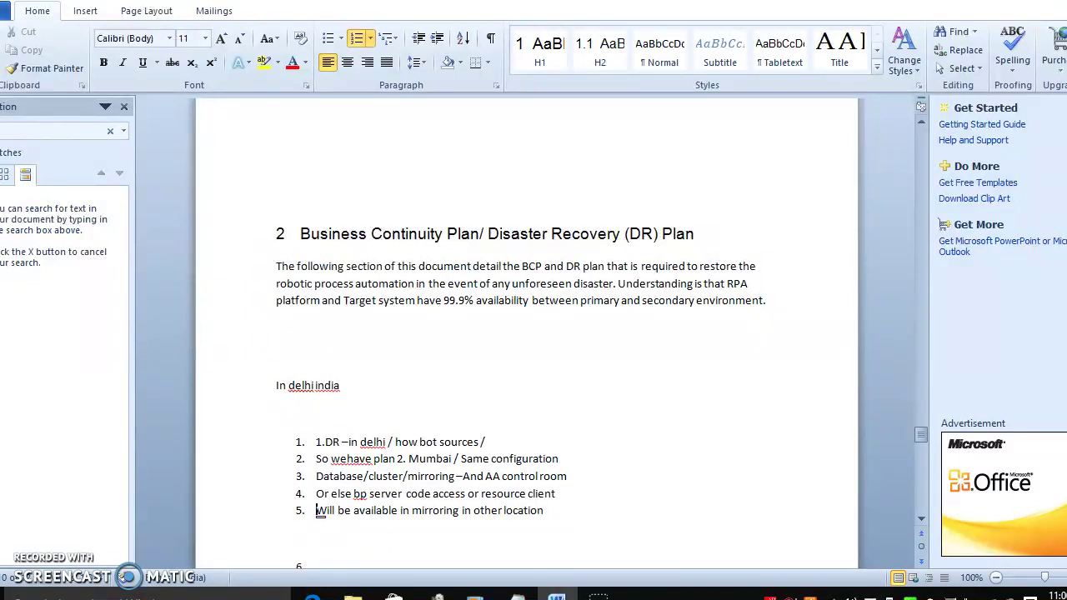
left_click(277, 537)
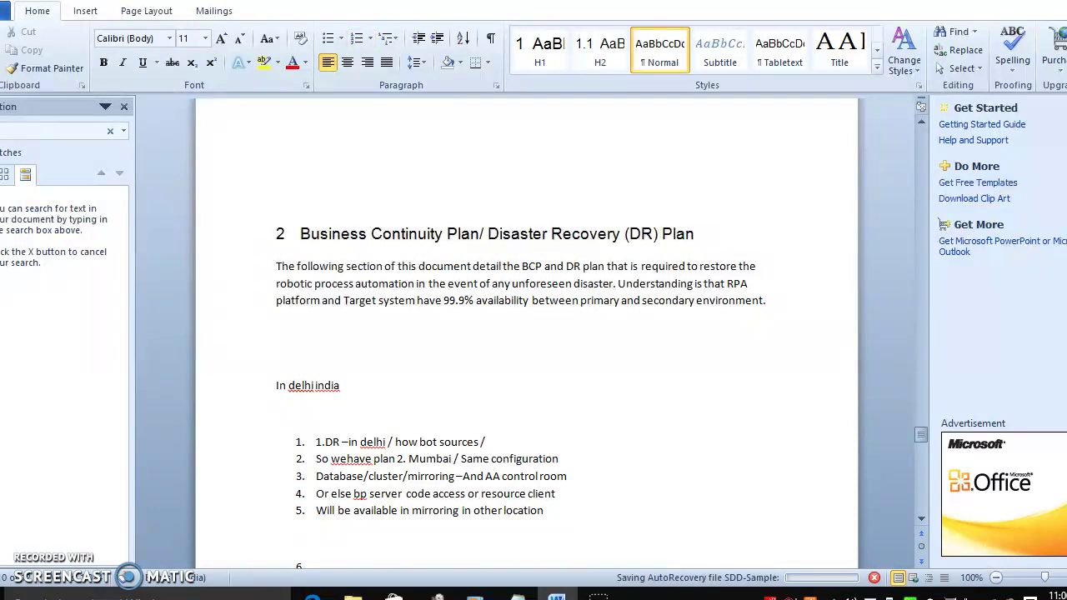
left_click(316, 567)
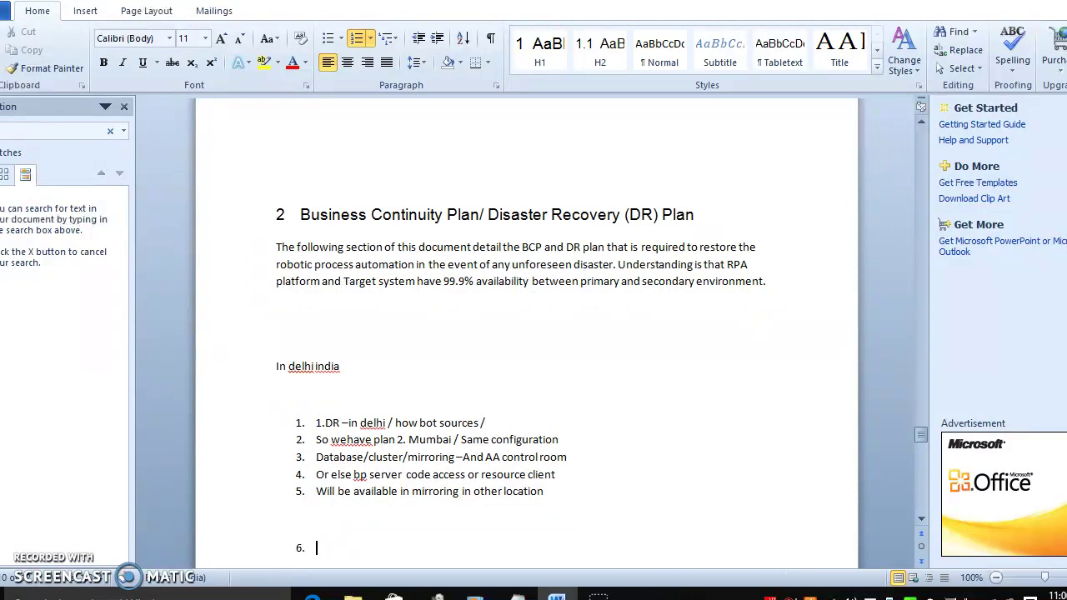
key("BackSpace")
key("Down")
key("Down")
key("Down")
key("Down")
key("Down")
key("Down")
key("Down")
key("Down")
key("Down")
key("Down")
key("Down")
key("Down")
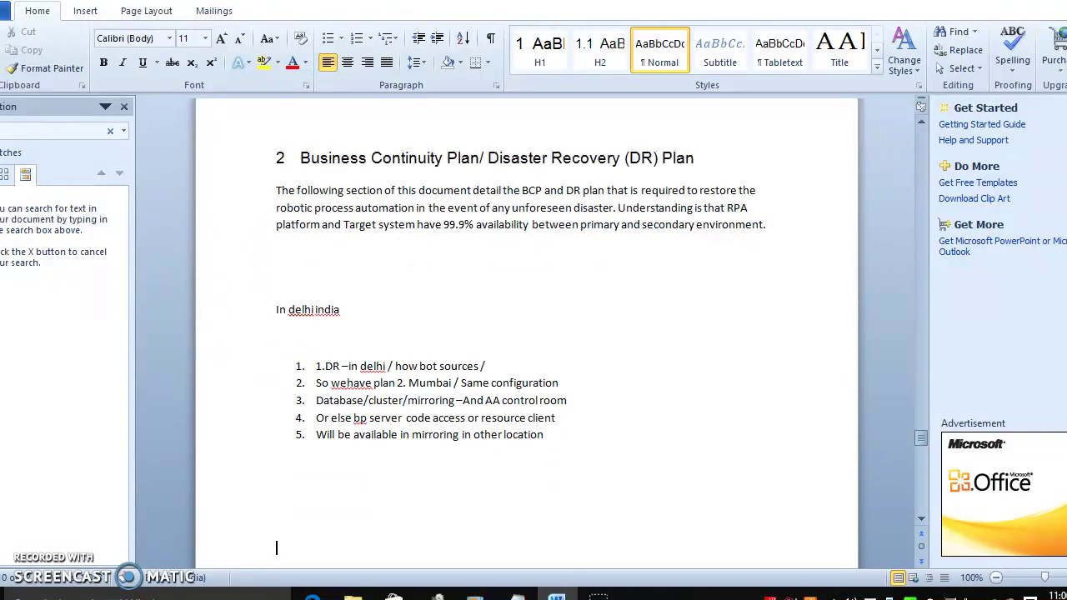
Insert blank lines in section 2.1 after 'restore the process.', above Step-1.
key("Down")
key("Down")
key("Down")
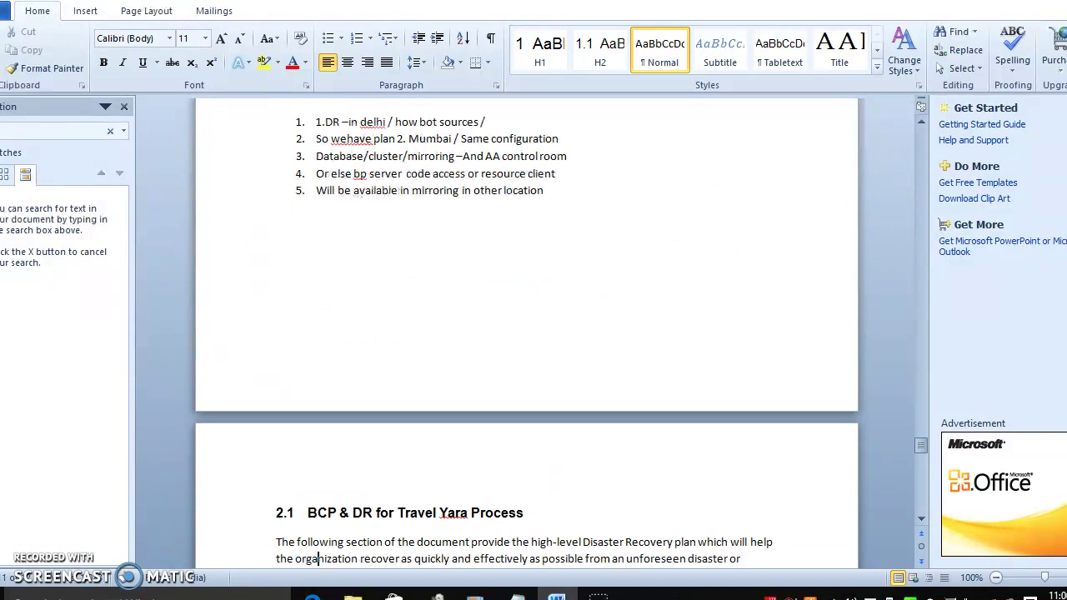
key("Down")
key("Down")
key("Down")
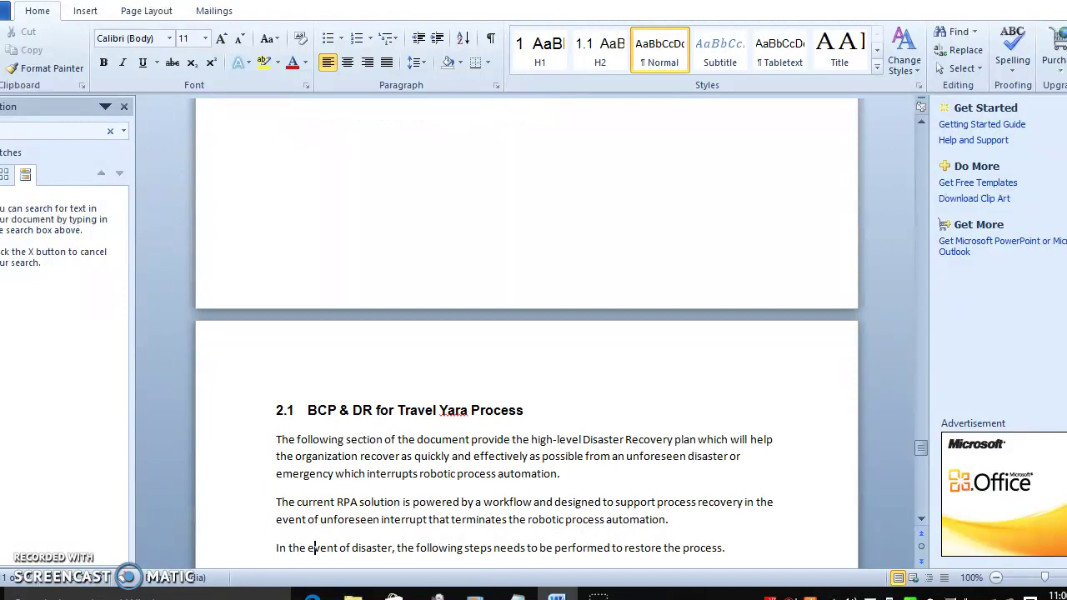
key("Down")
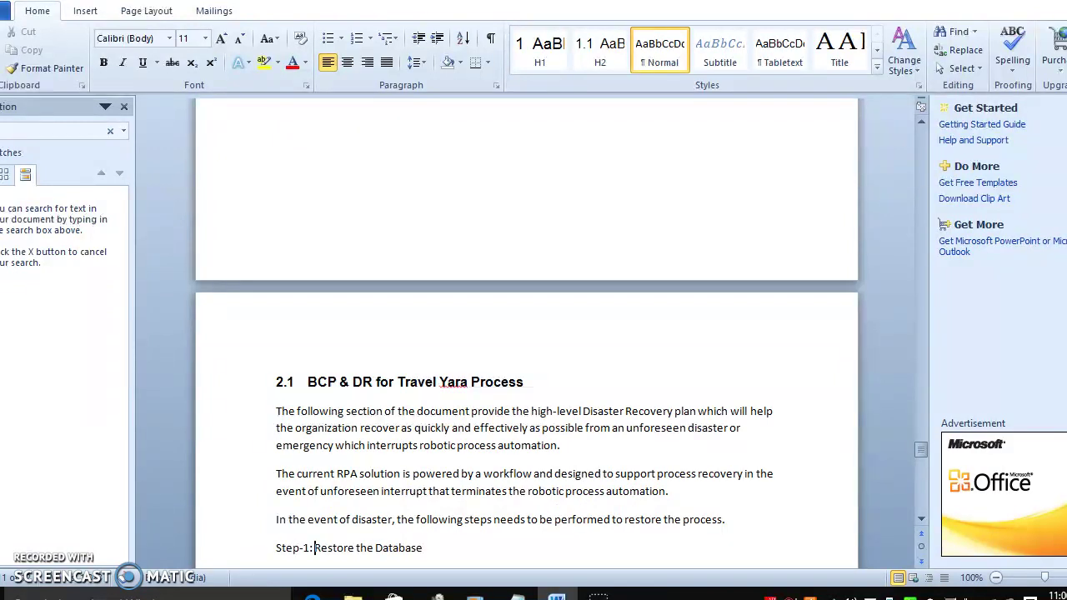
key("Down")
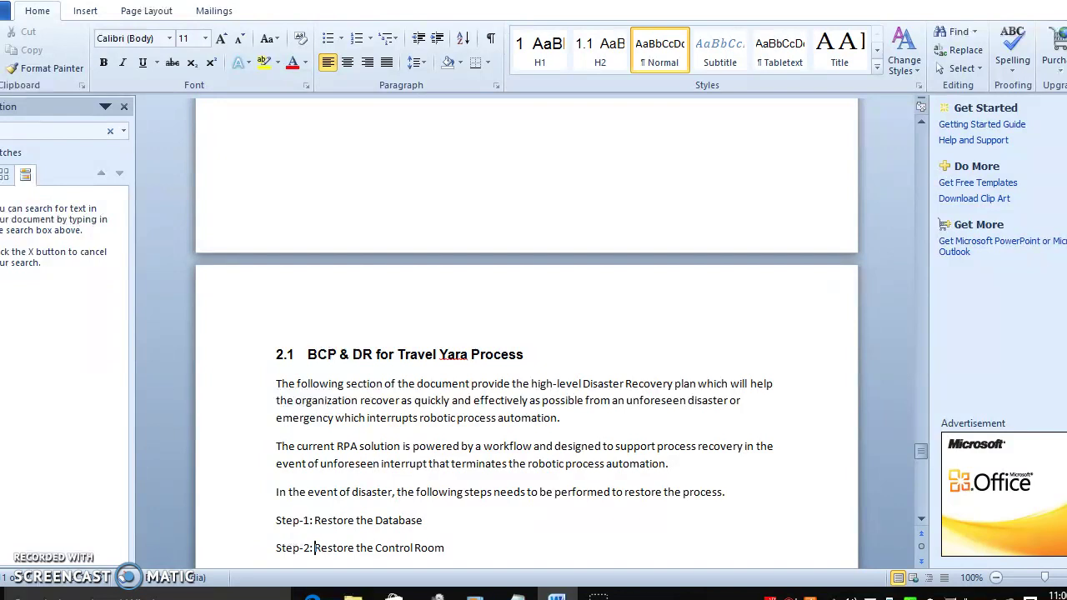
key("Down")
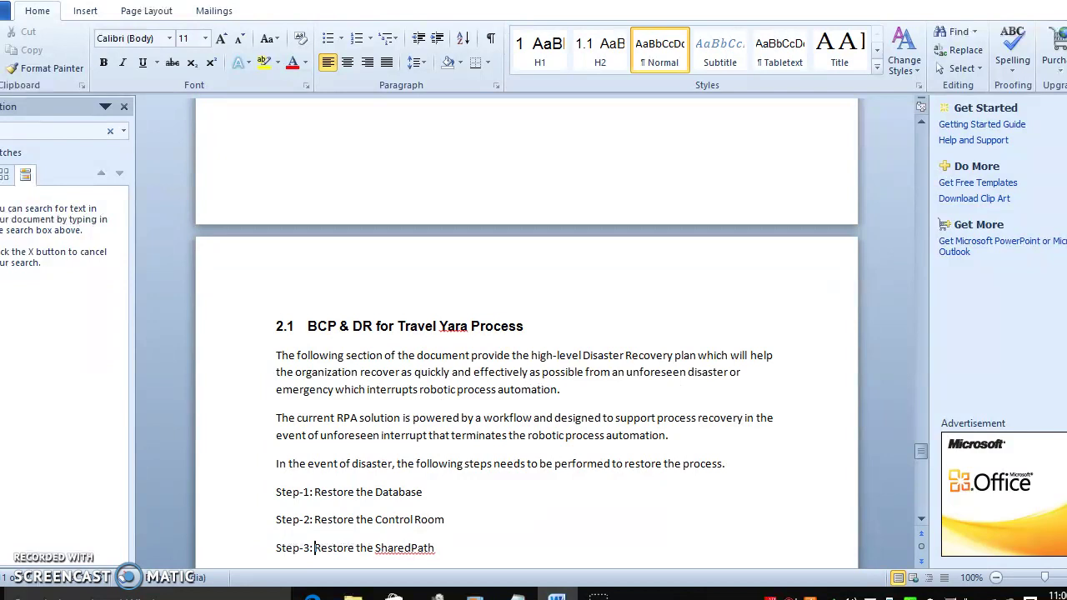
key("Up")
key("Up")
key("Up")
key("Down")
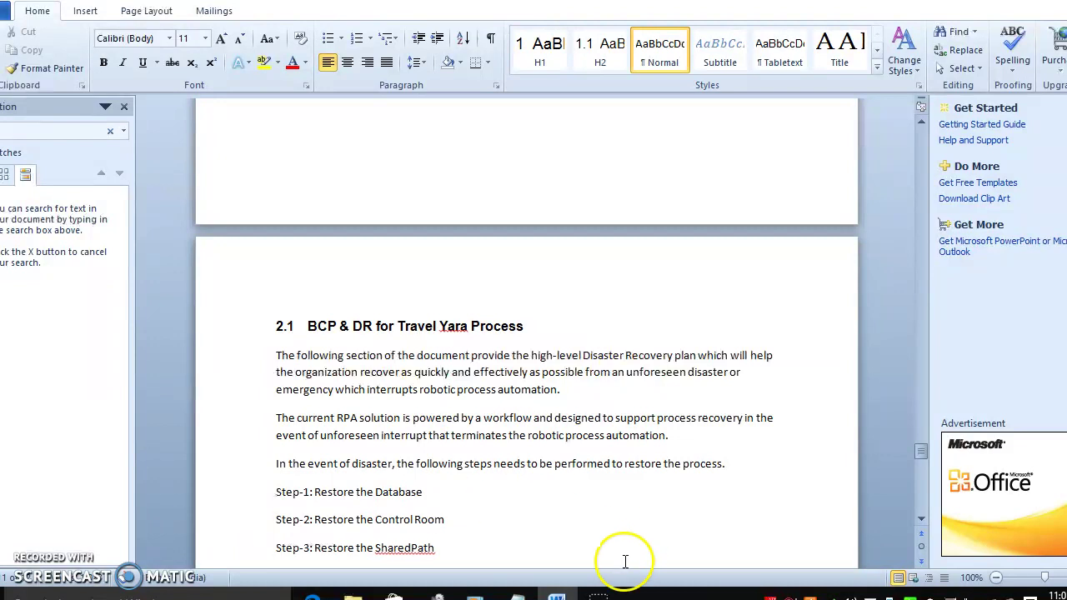
left_click(738, 464)
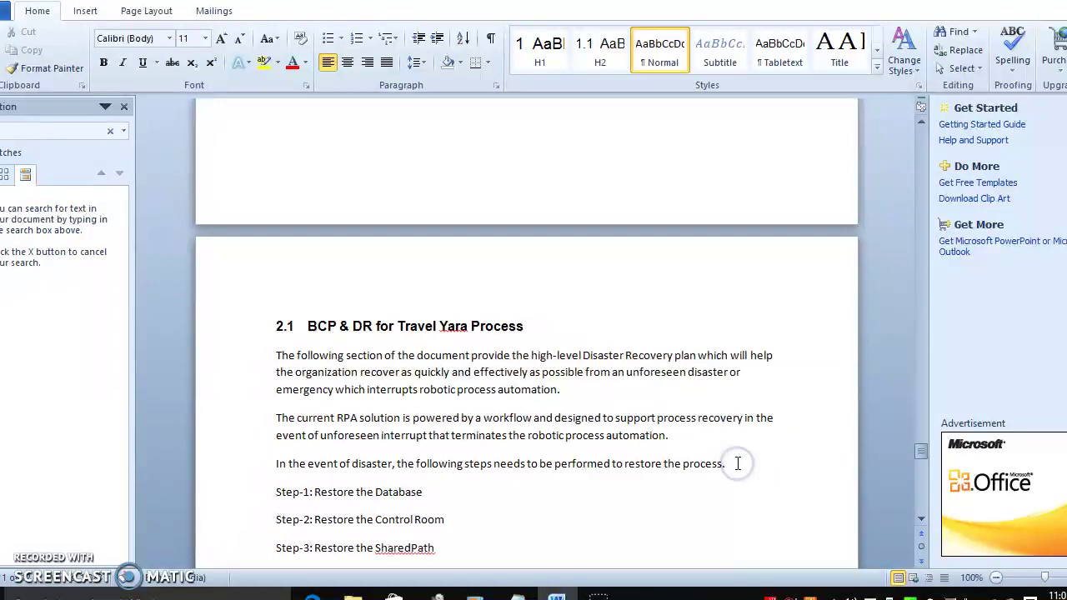
key("Return")
key("Return")
key("Up")
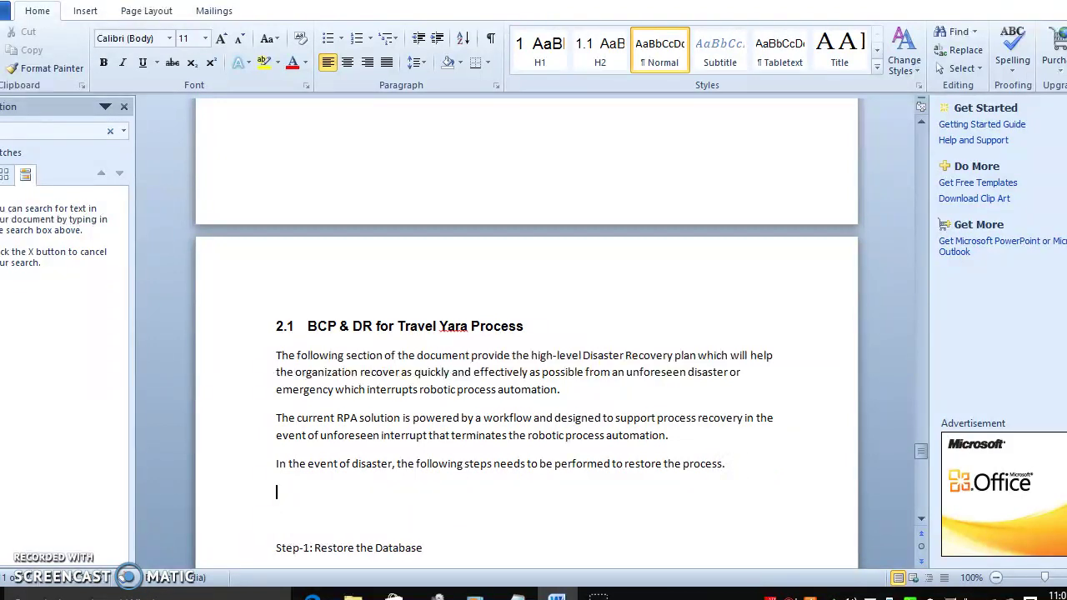
Type 'restore or backout our database' on the new blank line.
type("restore or backp")
key("BackSpace")
type("up")
key("BackSpace")
key("BackSpace")
type("ou")
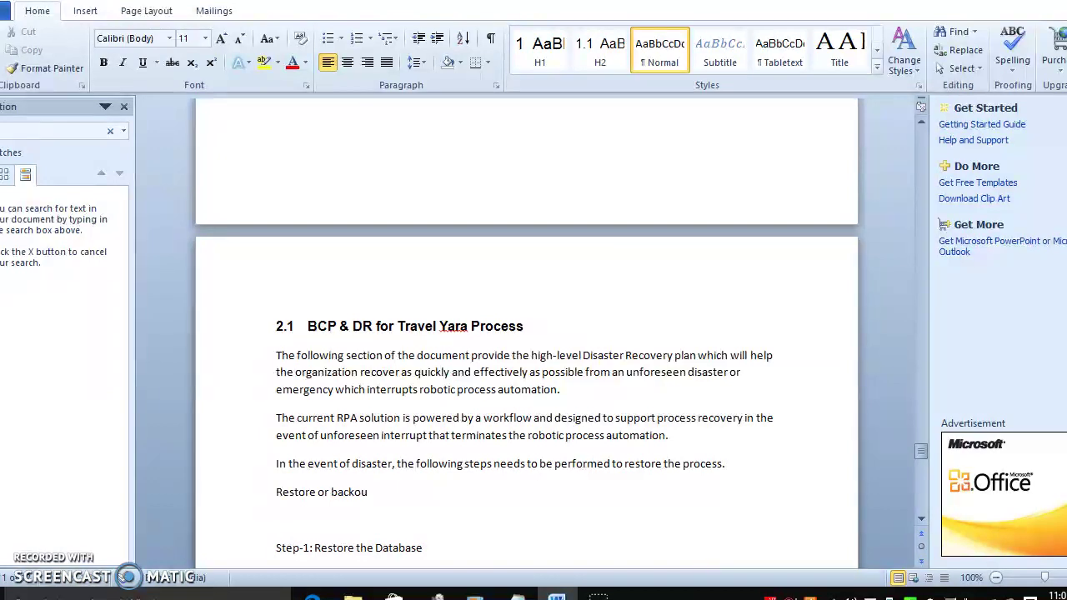
type("t our database.")
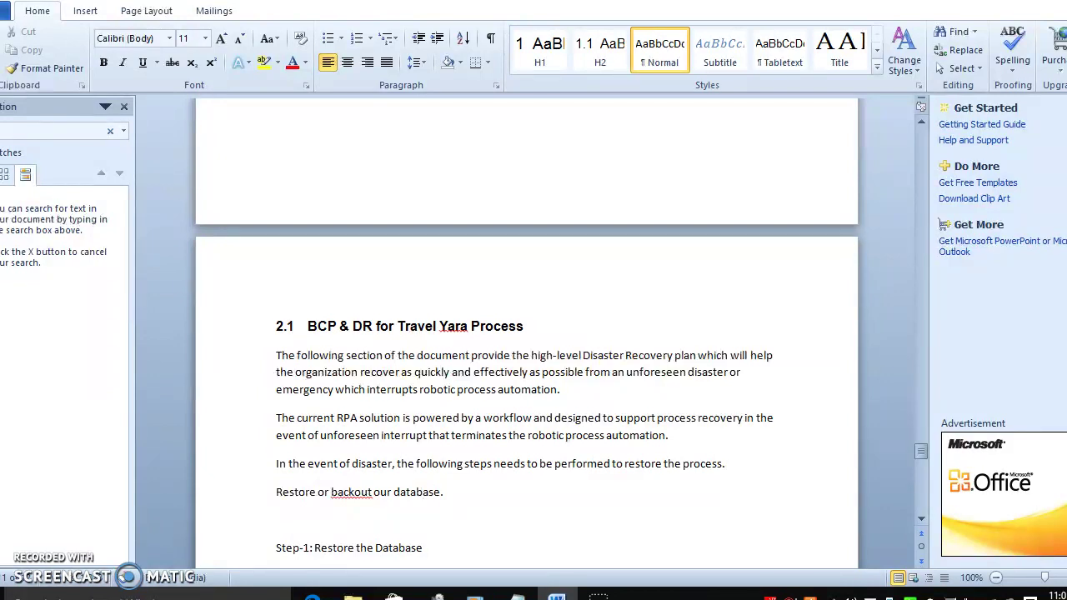
key("Down")
key("Down")
key("Down")
key("Down")
key("Down")
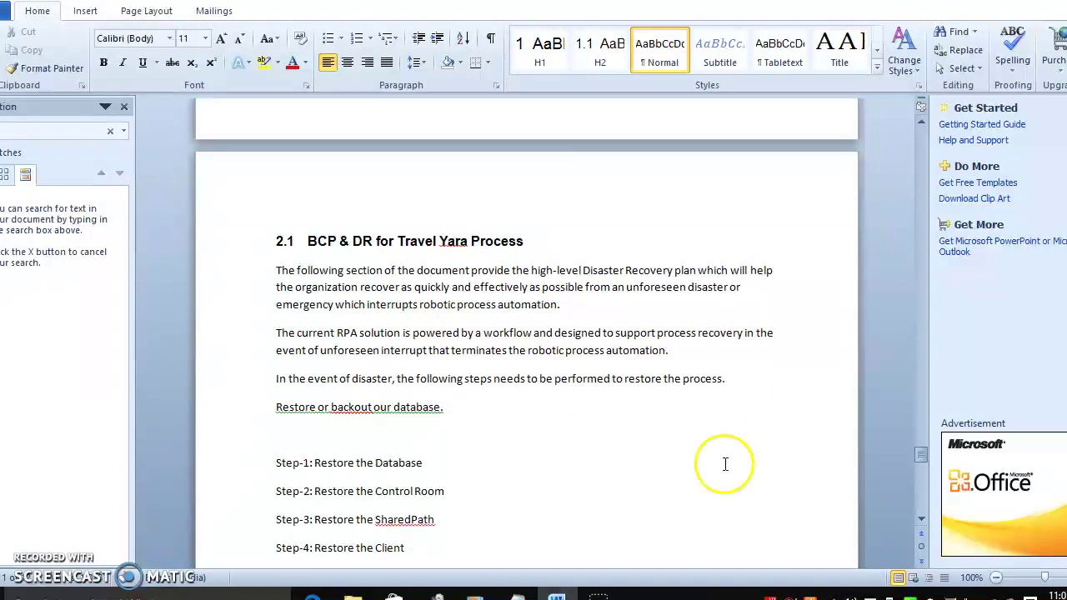
Append '/System manager/Shared file' to the Control Room restore step.
left_click(449, 479)
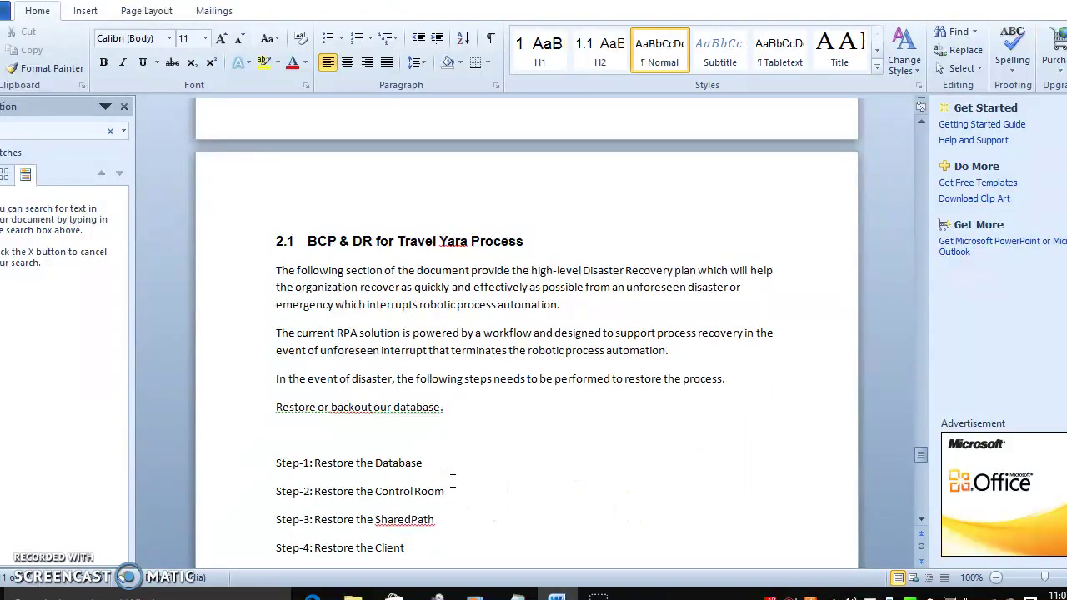
left_click(447, 485)
type("/")
type("C")
key("BackSpace")
key("BackSpace")
key("BackSpace")
type("System manager/Shared")
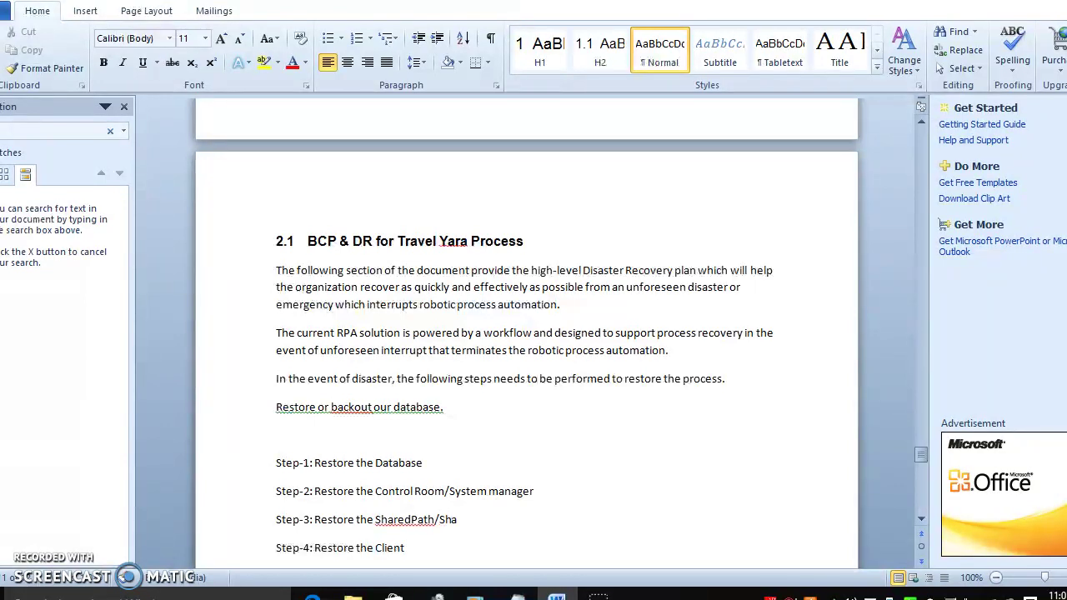
type(" file")
key("Down")
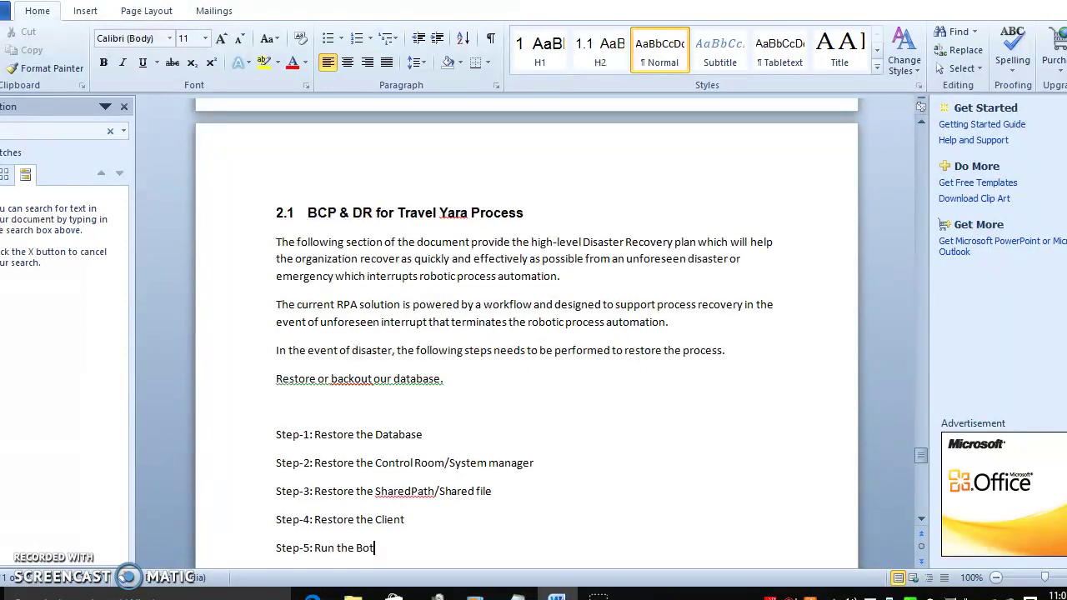
Append '/Client/Process bot' so Step-4 reads 'Restore the Client/Client/Process bot'.
left_click(411, 526)
type("/")
type("Clein")
type("t")
key("BackSpace")
key("BackSpace")
key("BackSpace")
key("BackSpace")
type("ient/P")
type("rocess bot")
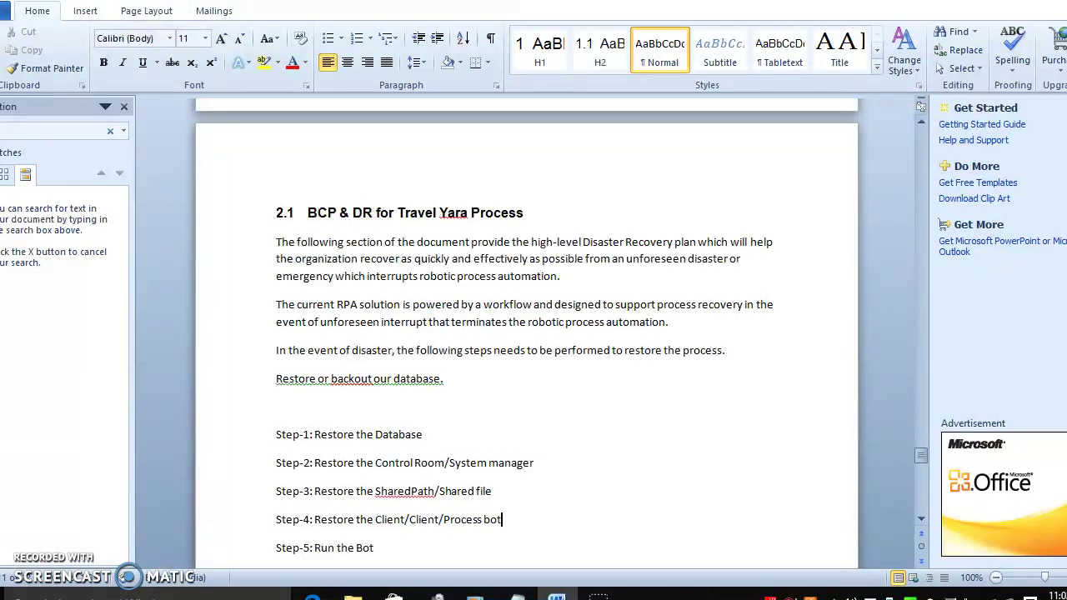
left_click(375, 547)
Paste the 2.2 blueprism Control Room heading and append '/Run the process' to Step-5.
key("Return")
type("BCP & DR for blueprism Control Room")
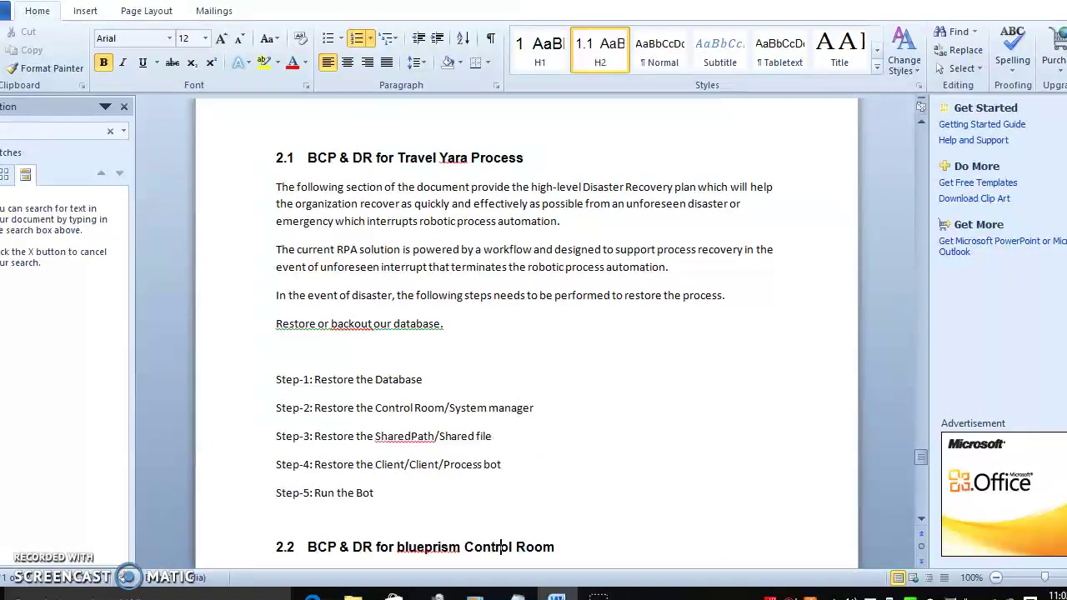
key("Up")
key("Up")
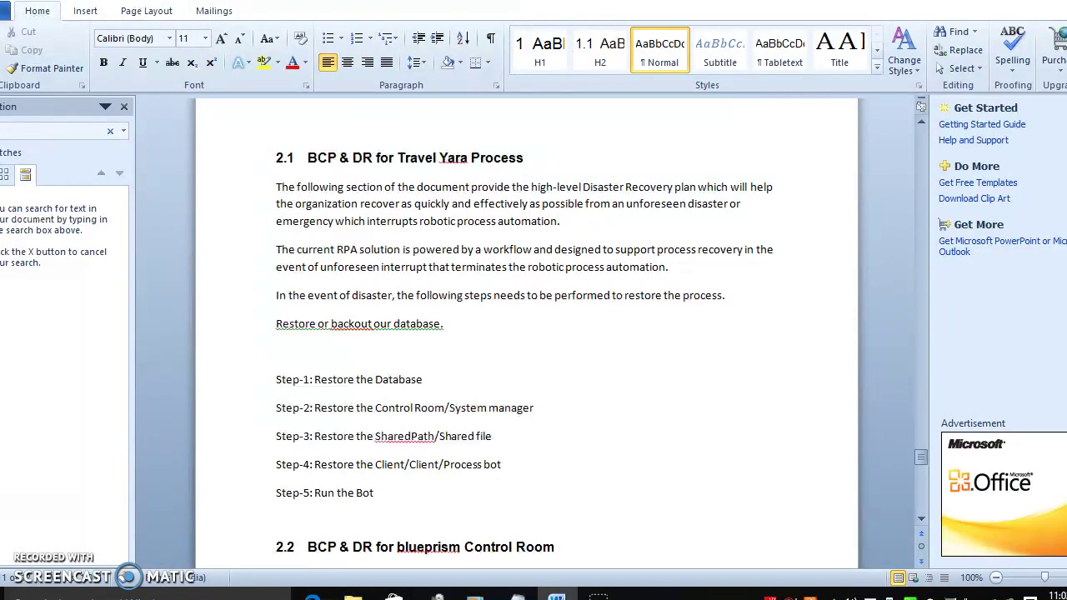
type("/")
type("Run")
key("BackSpace")
type("n the proce")
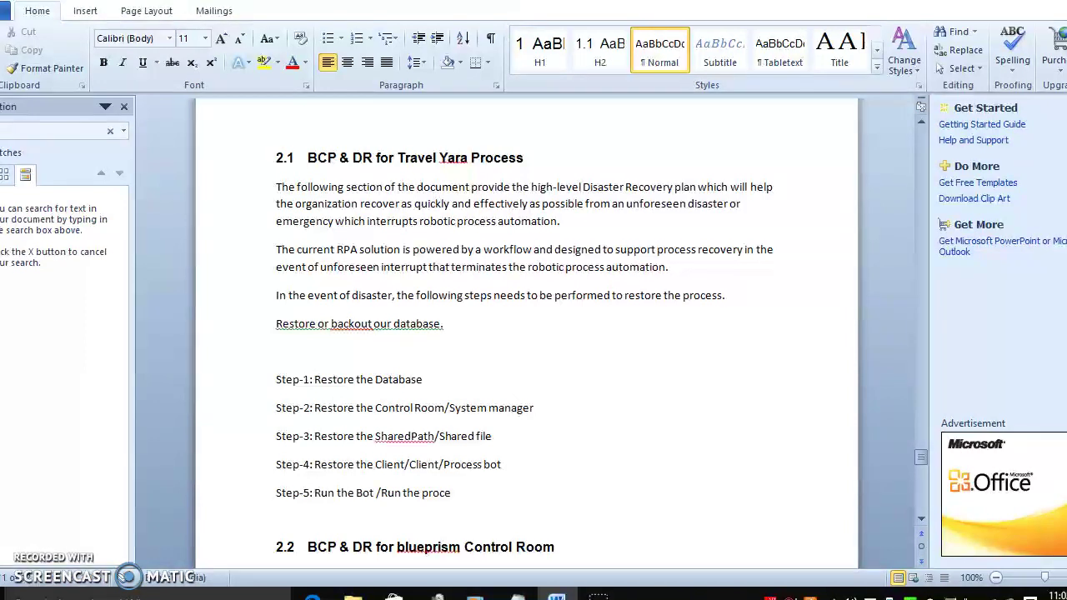
type("ss")
key("Return")
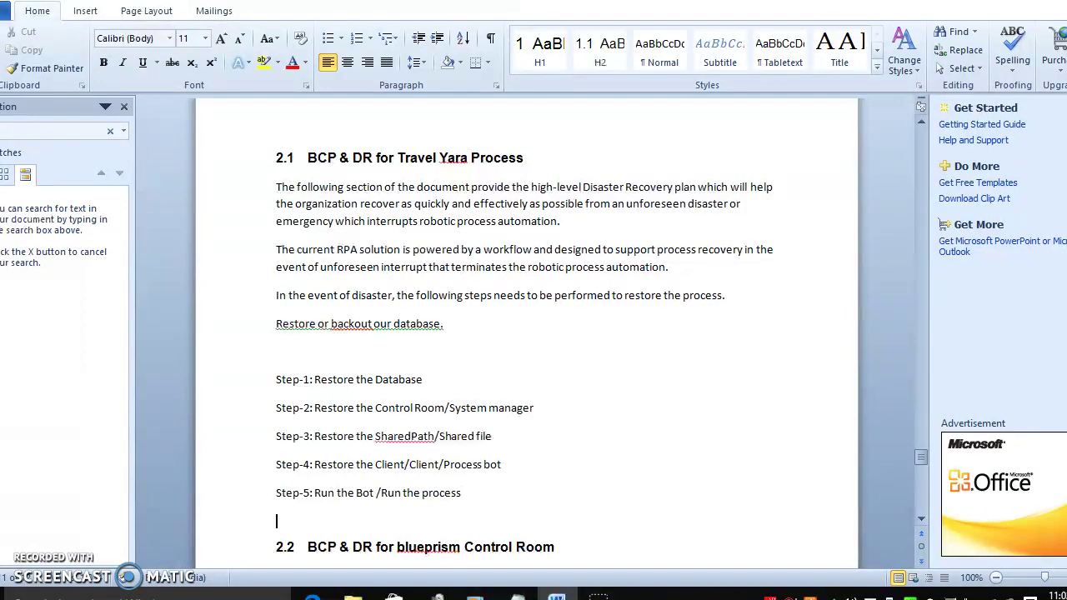
Insert the 2.3 Blueprism Resource client heading below the 2.2 paragraph.
left_click(454, 547)
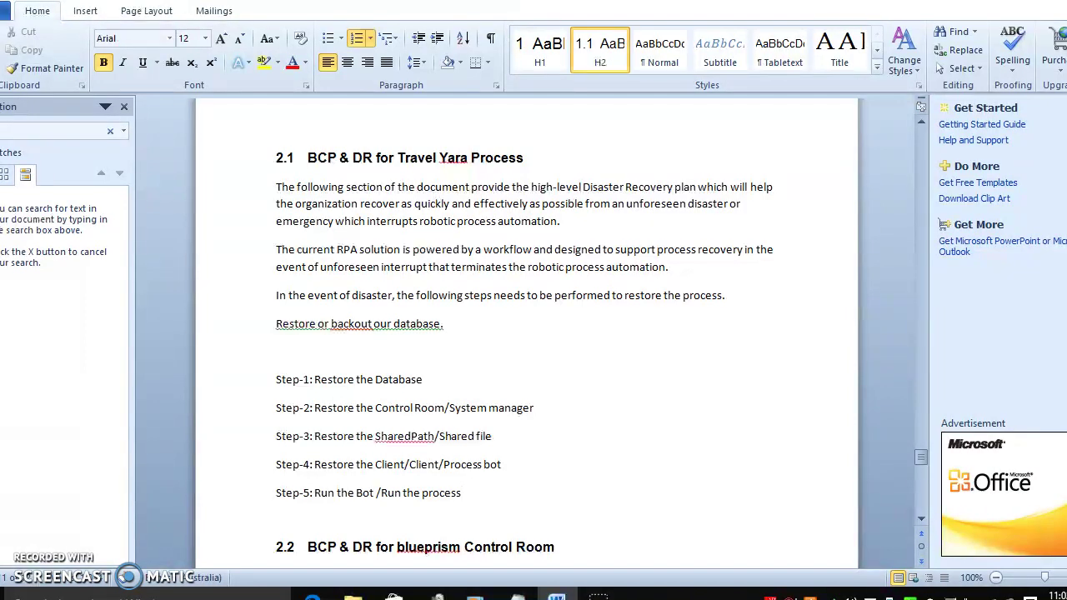
key("Down")
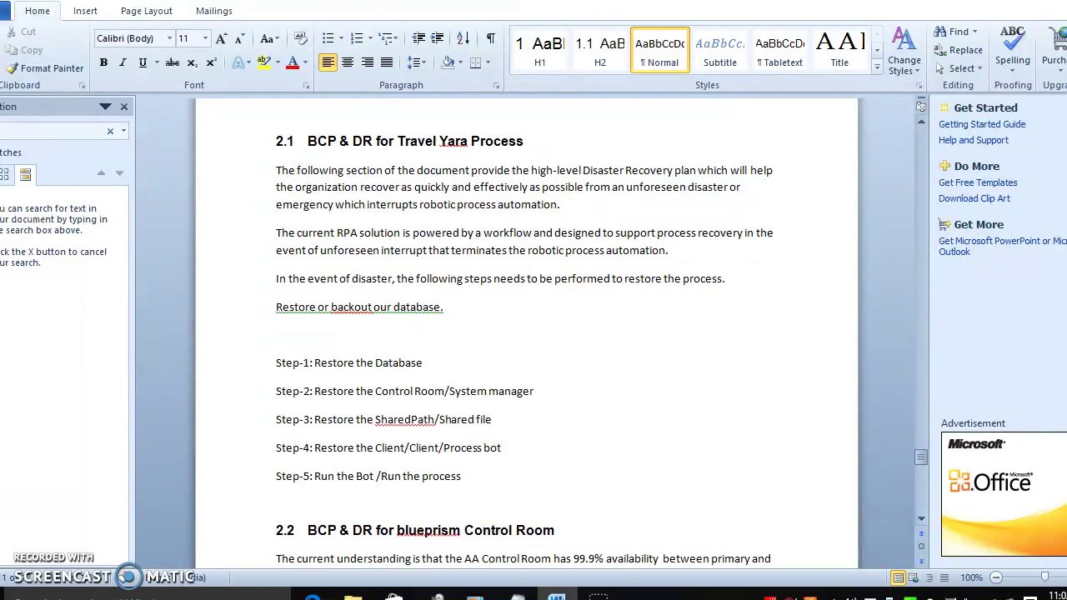
key("Down")
key("Return")
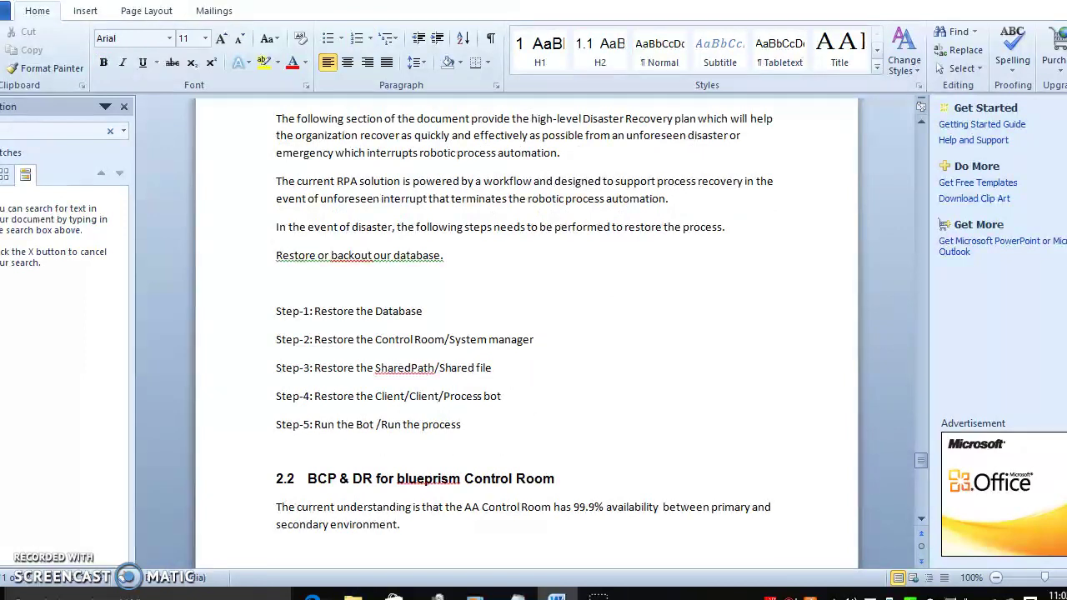
type("BCP & DR for Blueprism Resource client")
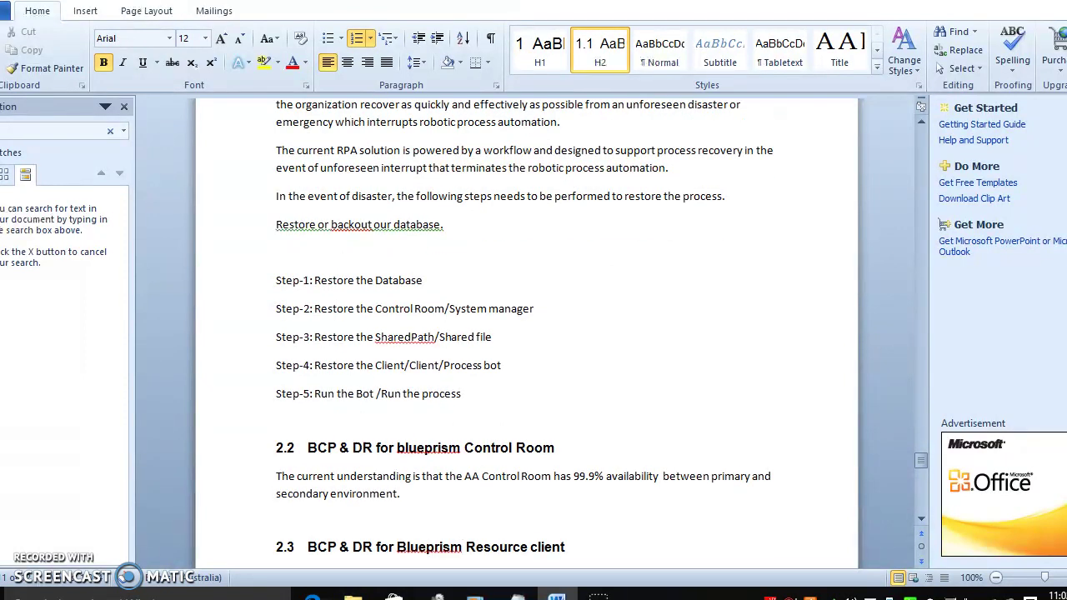
Add '/blueprism' after AA in the 2.2 and 2.3 paragraphs.
left_click(475, 477)
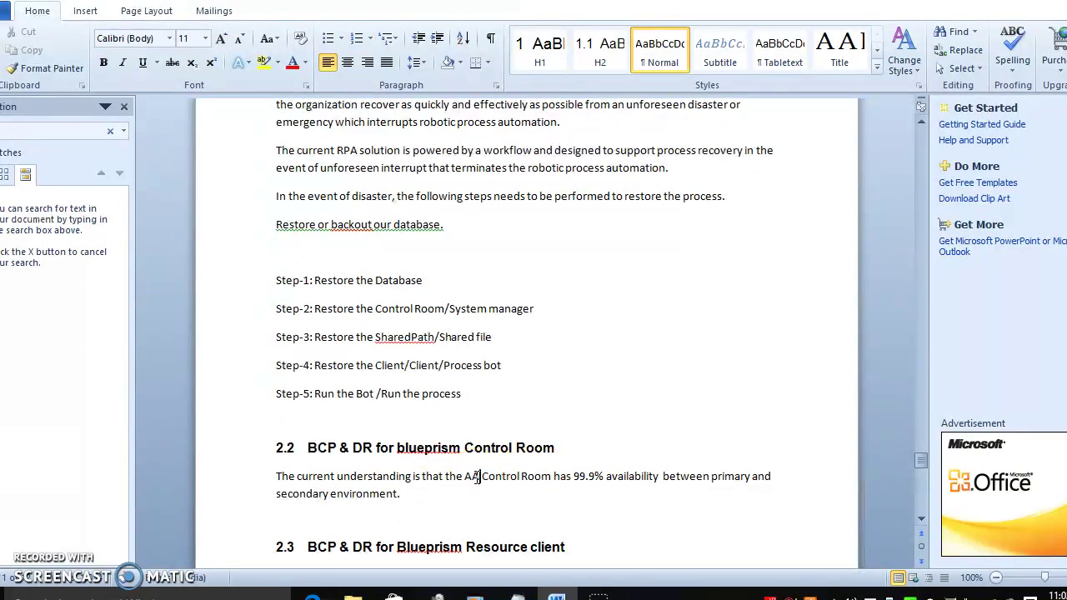
type("/bl")
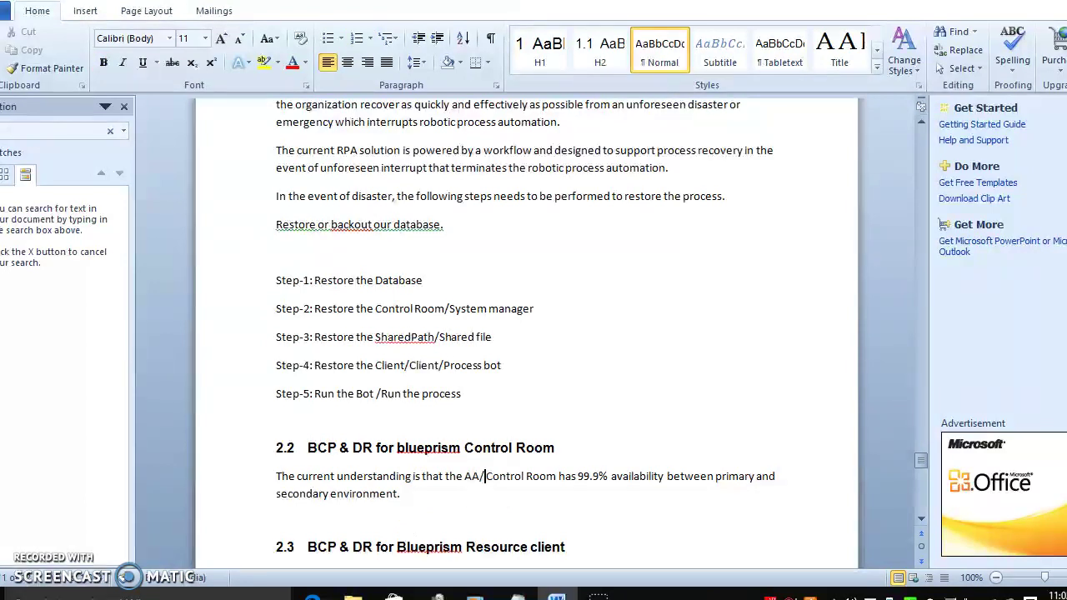
type("ueprism")
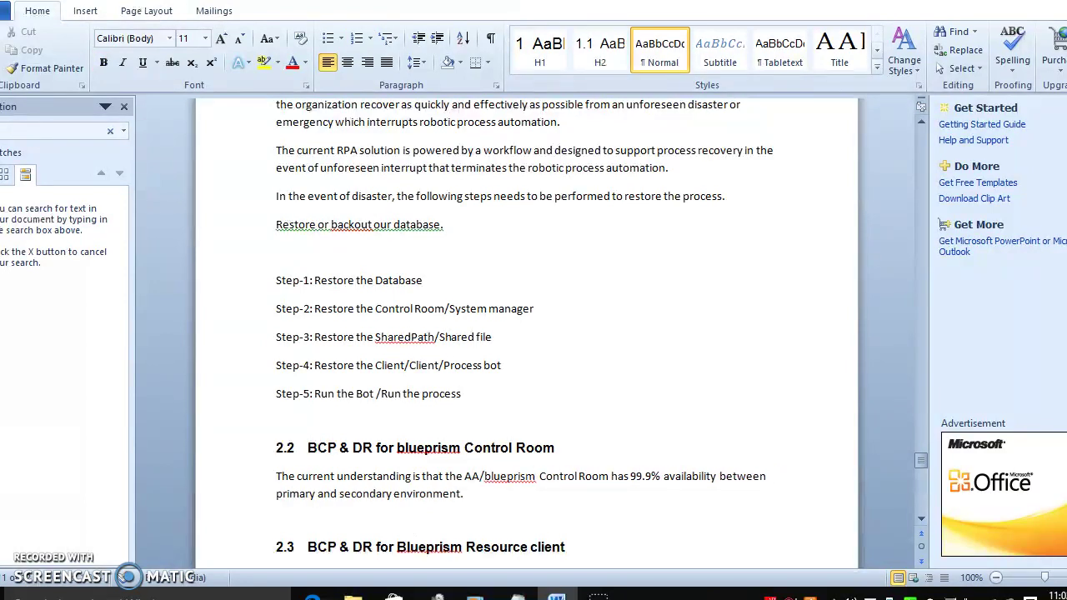
key("Down")
key("Down")
key("Down")
key("Down")
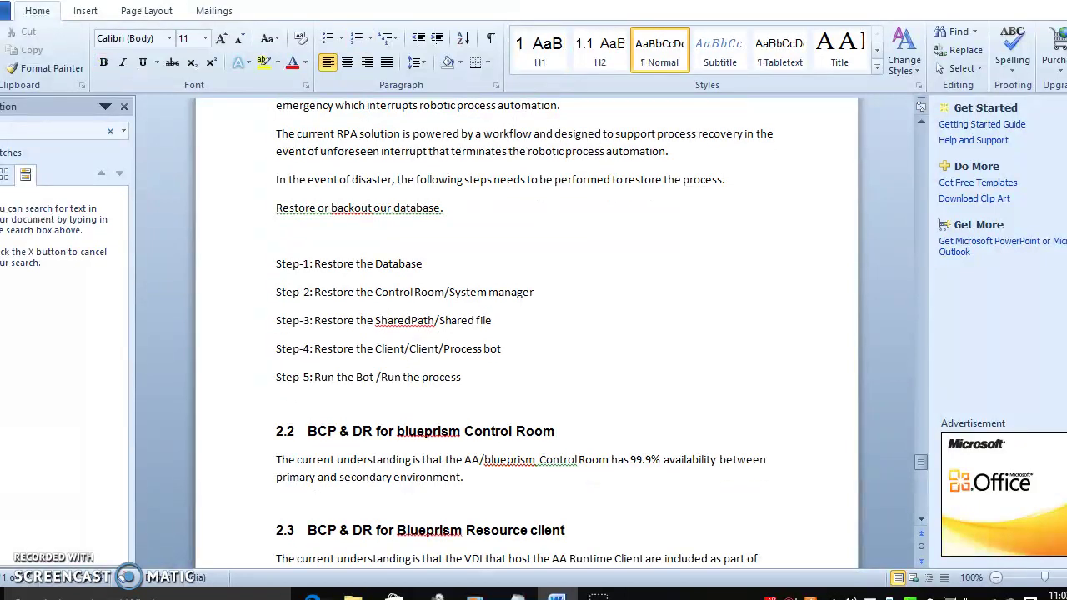
key("Down")
key("Down")
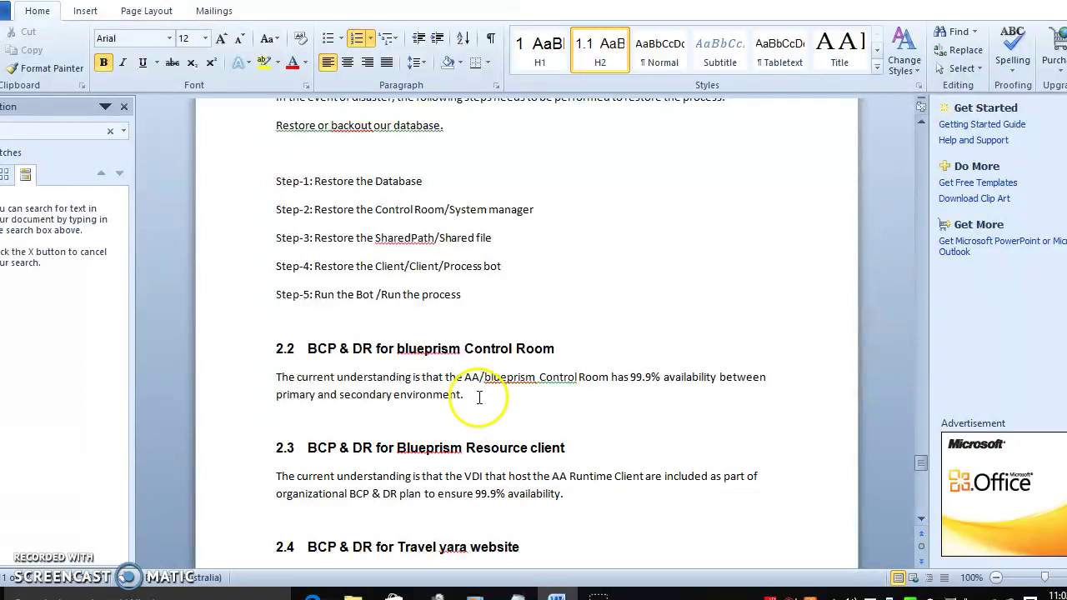
left_click(567, 476)
type("/blue")
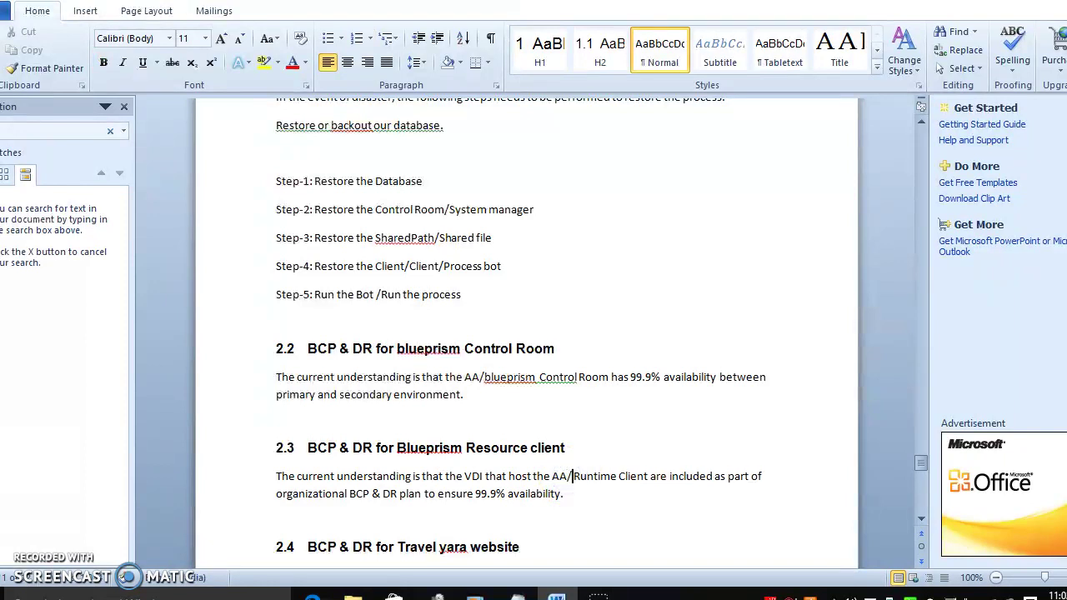
type("prism")
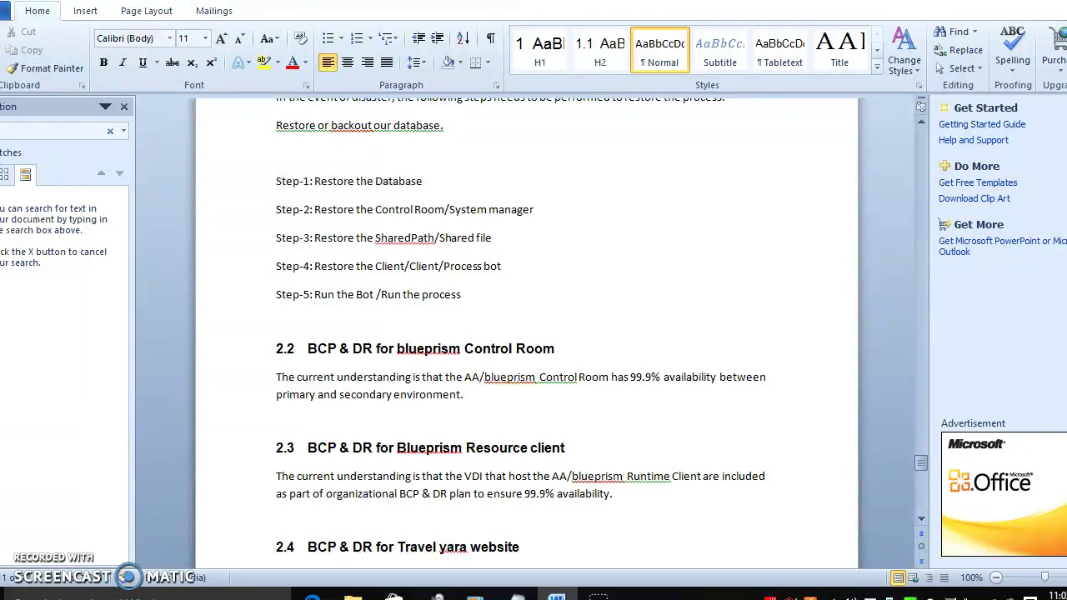
Add the travel yara system availability paragraph under 2.4, then the 2.5 heading.
left_click(276, 520)
left_click(520, 547)
key("Return")
key("ctrl+v")
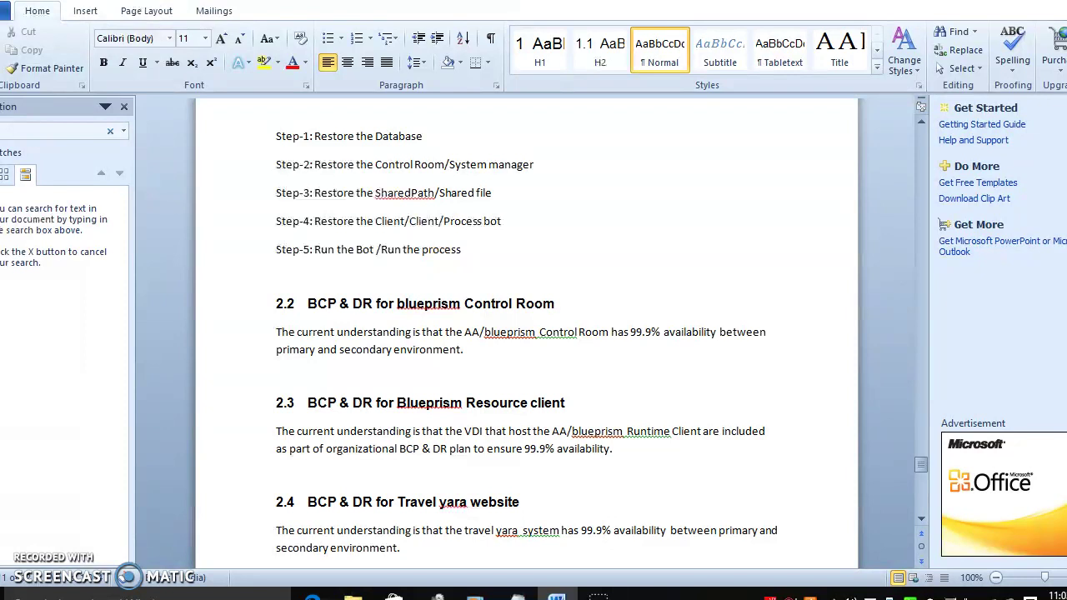
key("Return")
type("BCP & DR for Travel yara website")
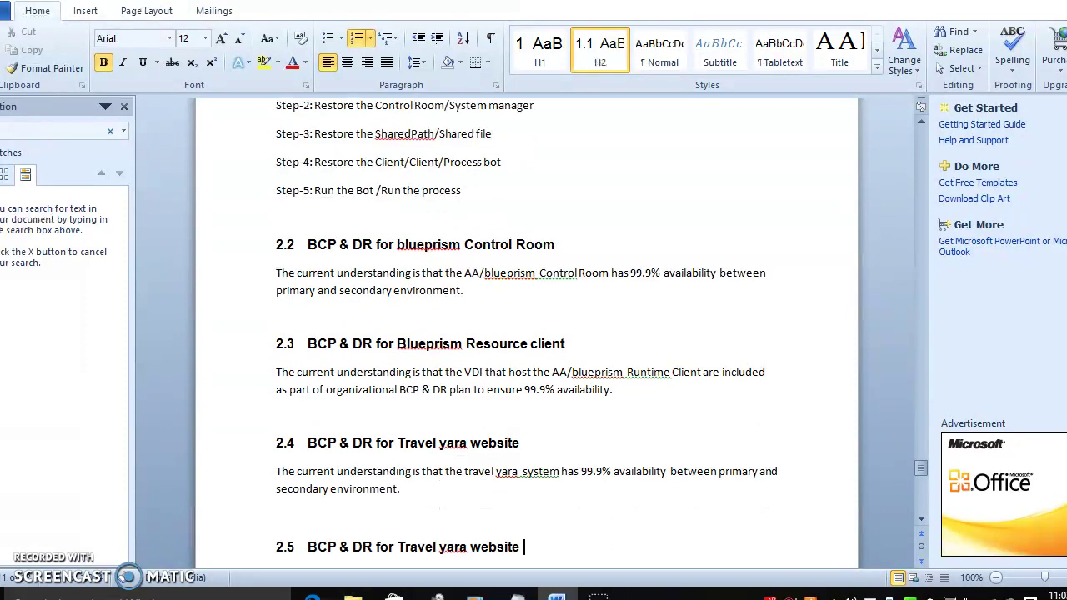
Paste the 2.5 availability paragraph and insert a page break after it.
key("Return")
key("ctrl+v")
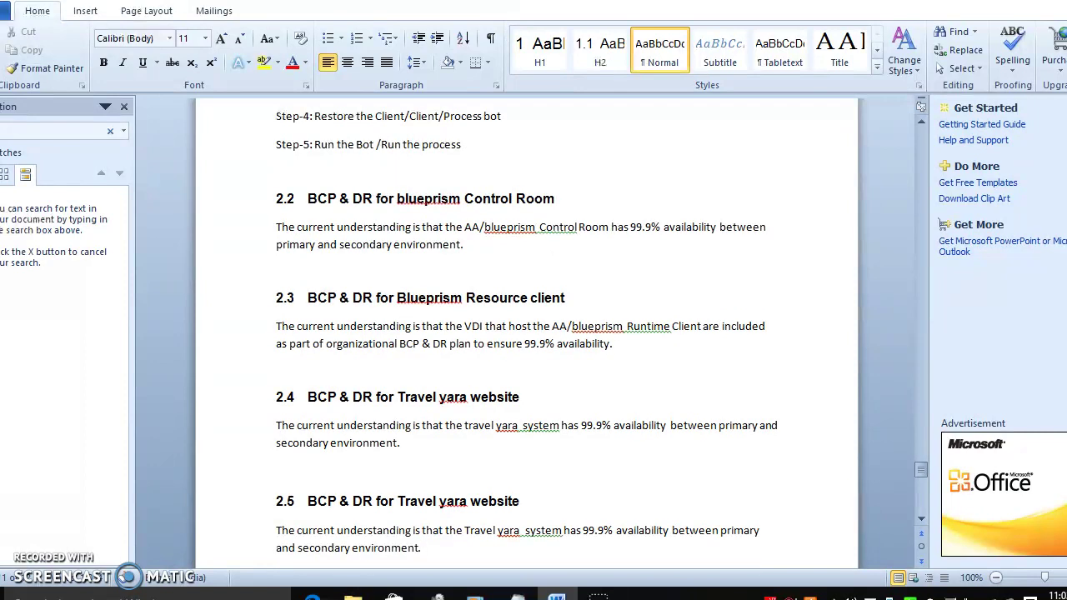
key("ctrl+Return")
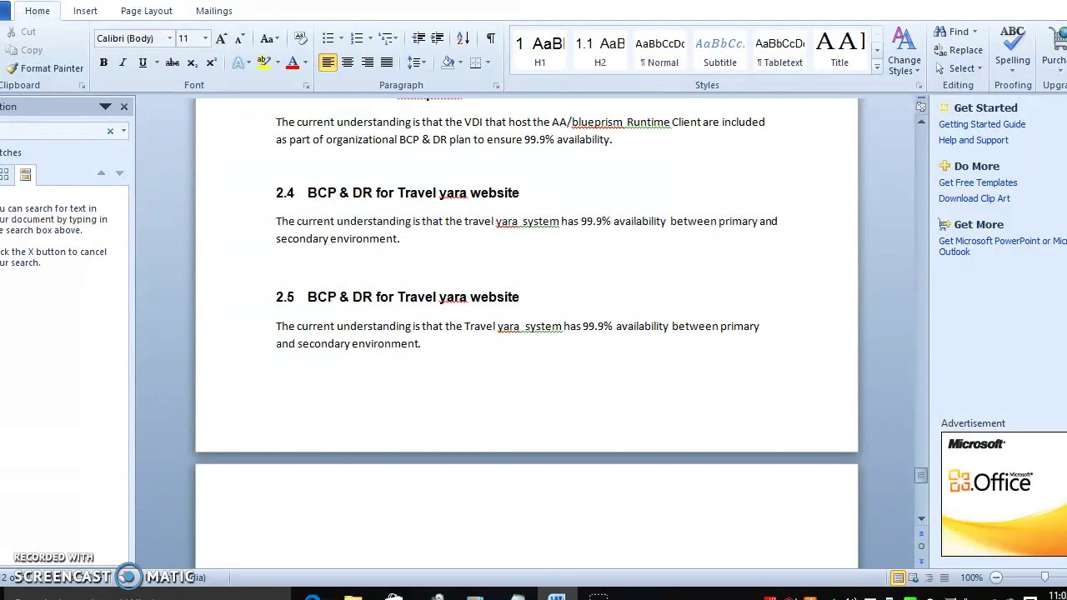
left_click(523, 297)
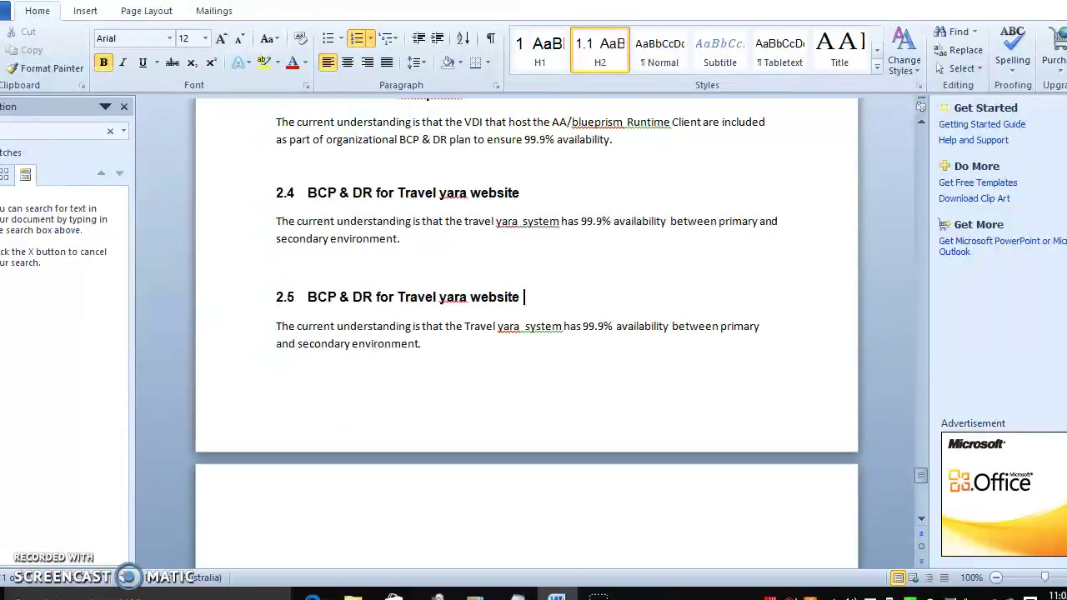
left_click(622, 325)
key("End")
key("Down")
Add the 2.6 SQL Server heading and paragraphs, then the '2.7 BCP & DR for SharedPath' heading.
type("BCP & DR for SQL Server")
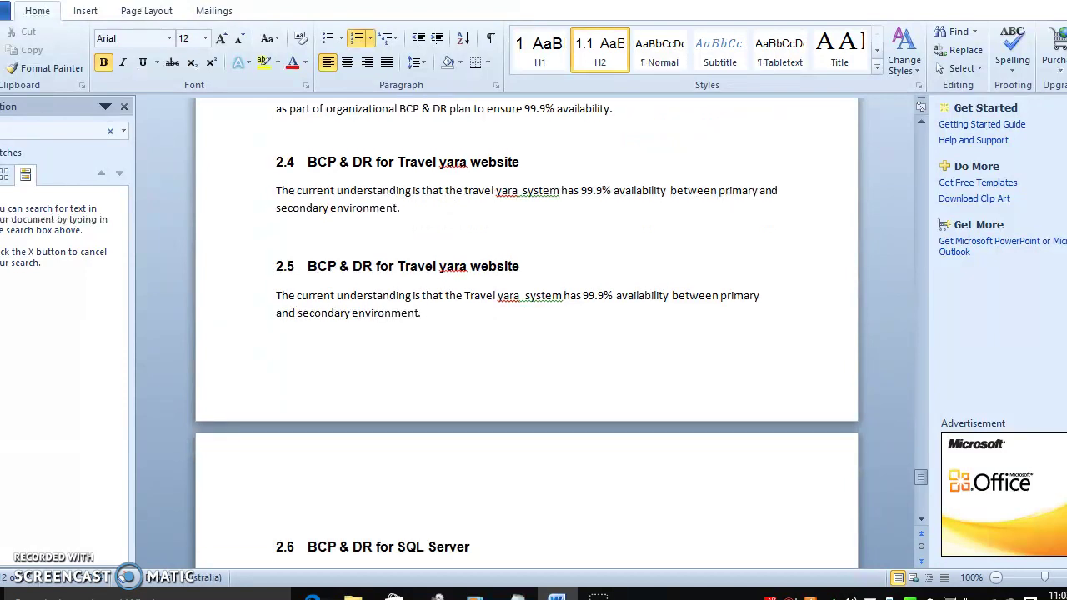
key("Return")
type("The following section of the document detail that will be leveraged to ensure that a database was recoverable from any disaster and the automation process would be safe from anything.")
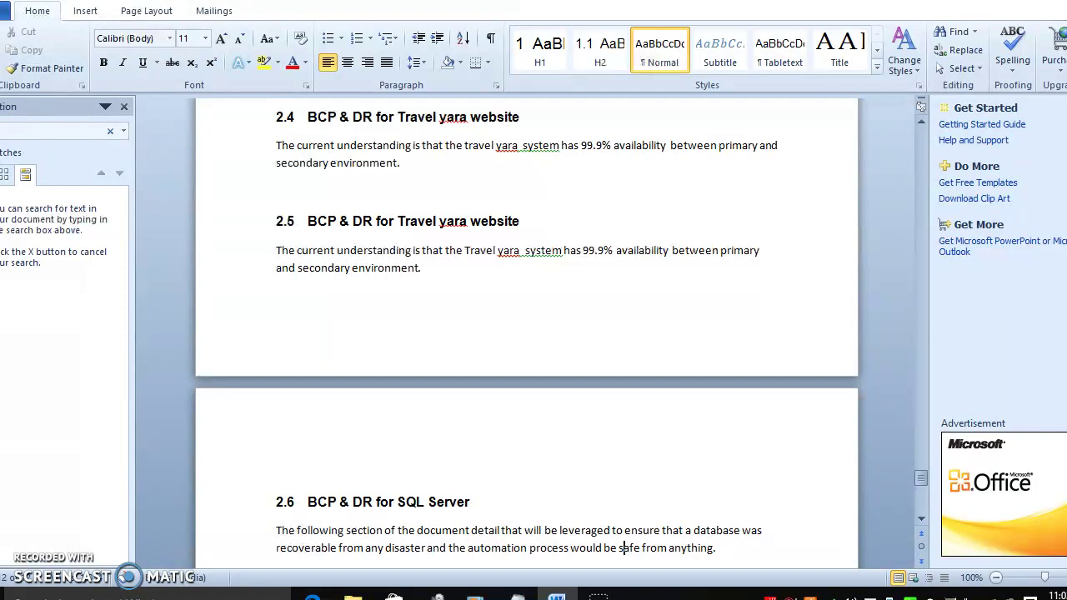
key("Down")
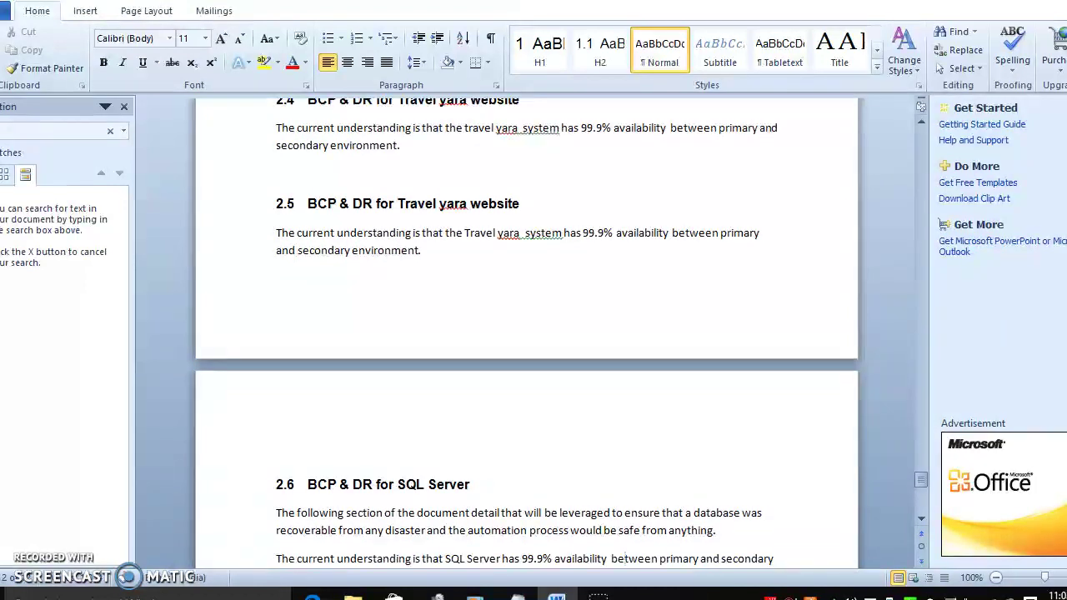
key("Down")
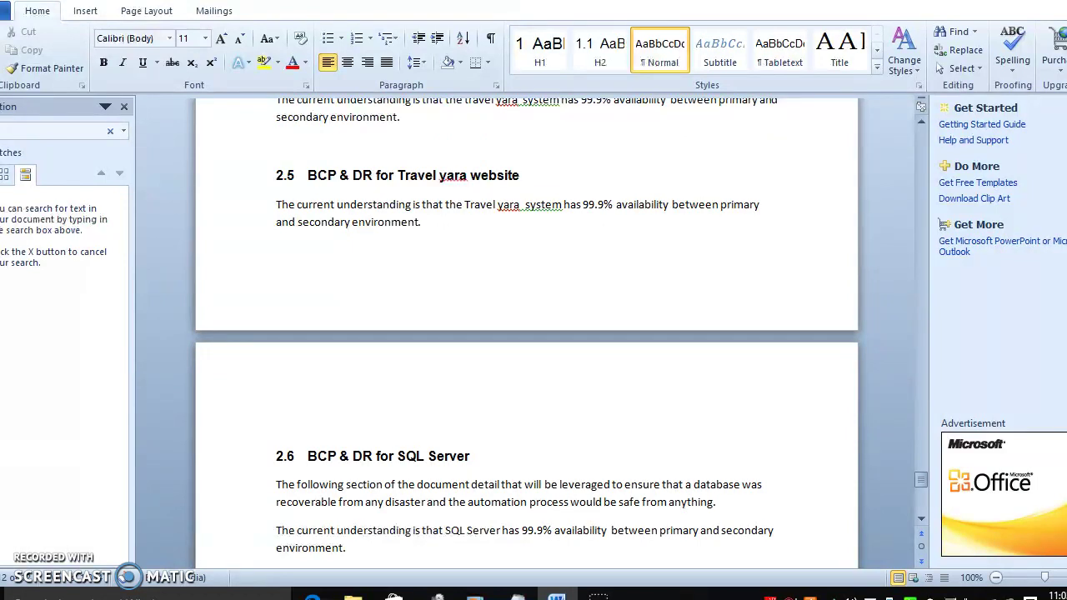
key("ctrl+v")
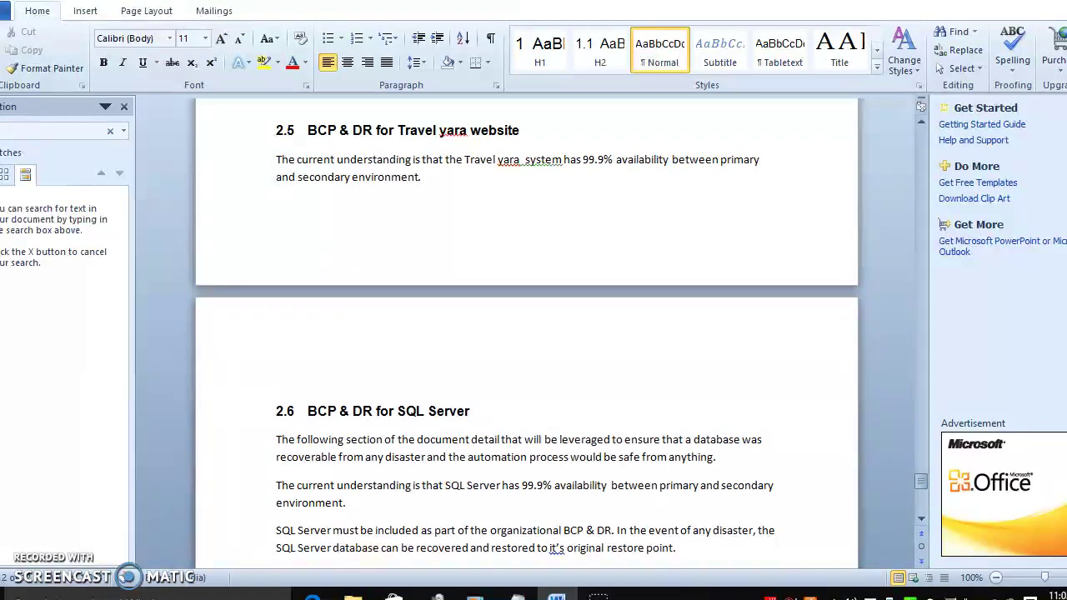
key("Return")
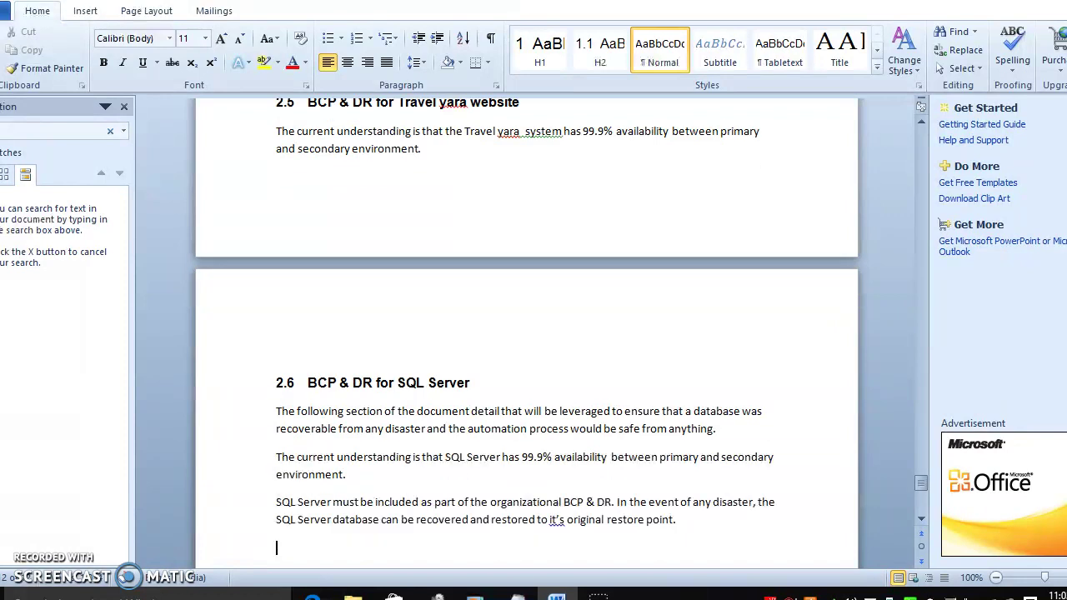
type("BCP & DR for SharedPath")
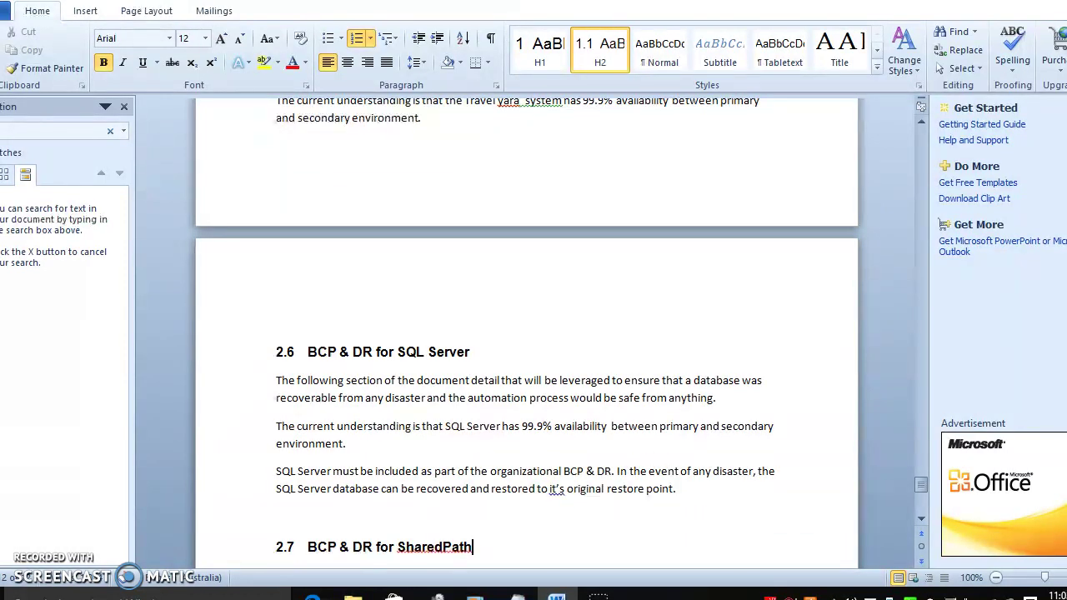
Paste the 2.7 paragraphs on recovering the inputsheet files.
key("Return")
key("ctrl+v")
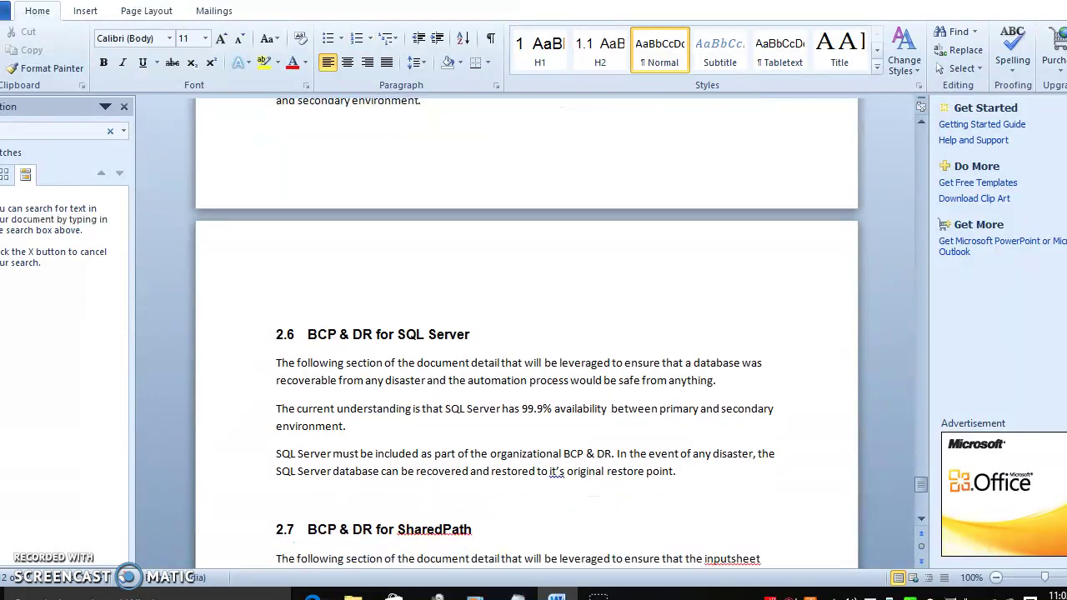
left_click(625, 558)
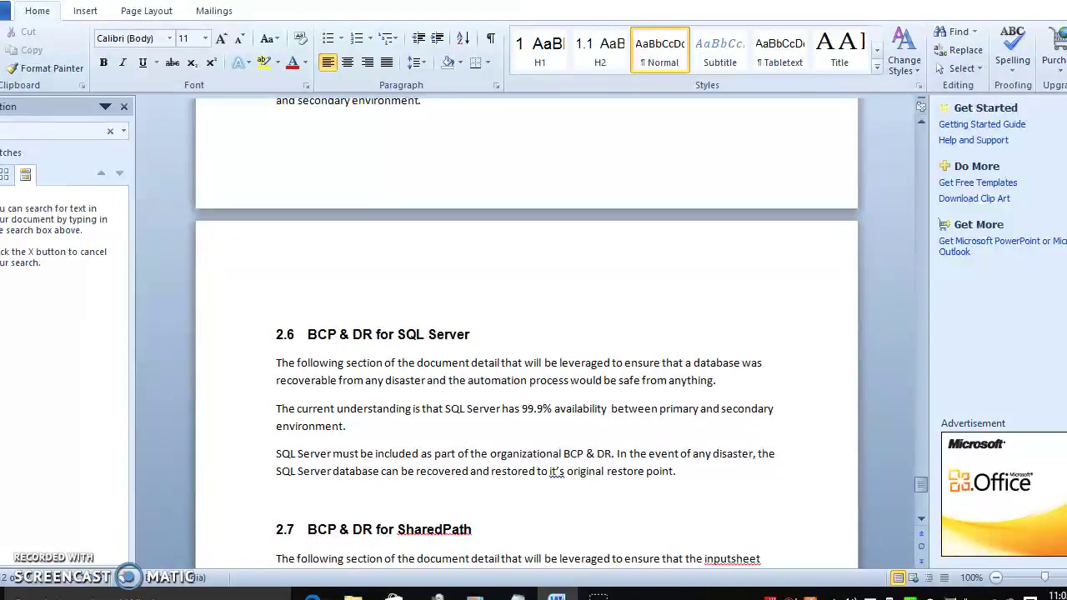
key("Down")
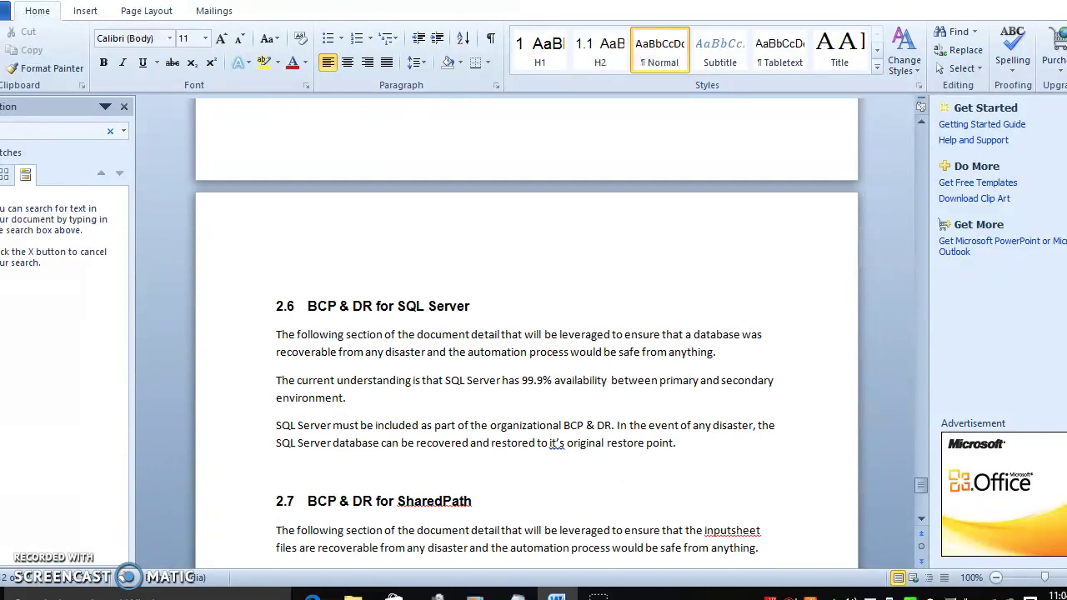
key("Down")
key("Up")
key("Up")
key("Up")
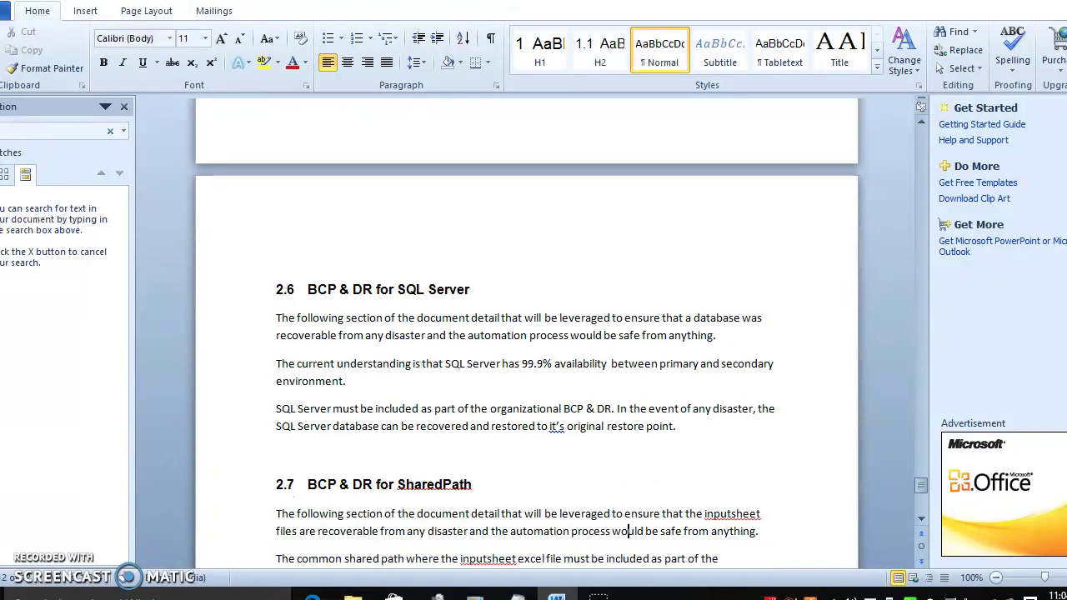
key("Up")
key("Down")
key("Down")
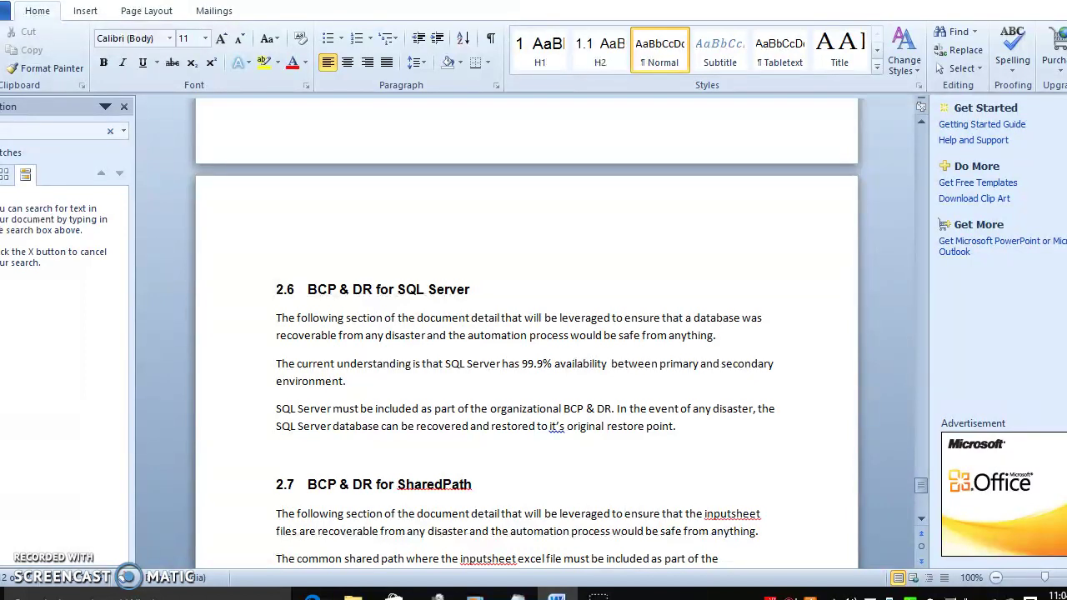
Add the heading '3 Risks & Mitigations' after the 2.7 text.
left_click(629, 530)
left_click(623, 558)
key("Down")
key("Down")
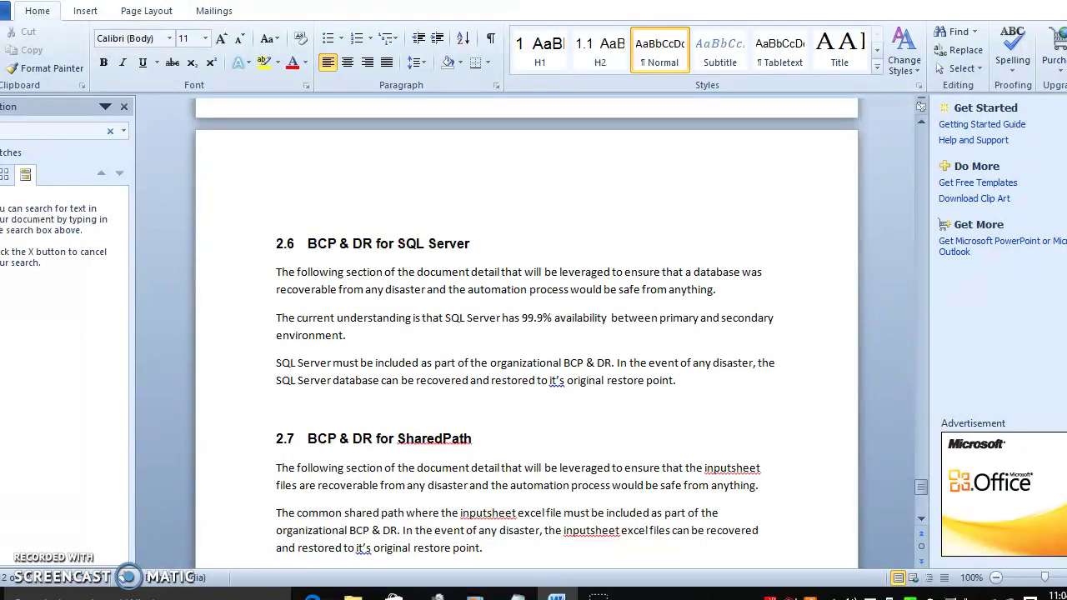
key("Return")
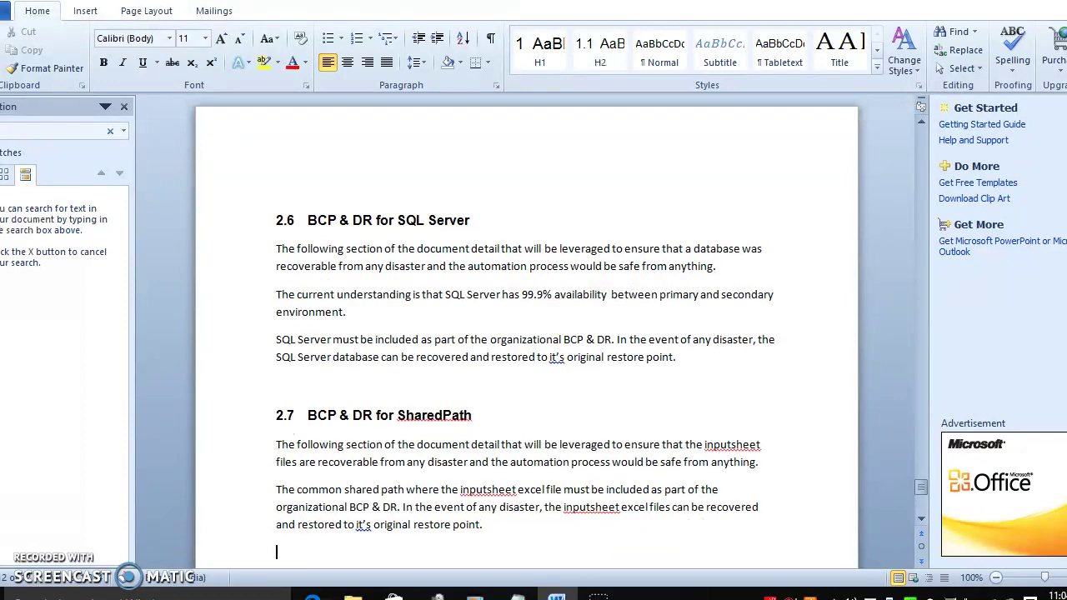
key("Return")
type("Risks & Mitigations")
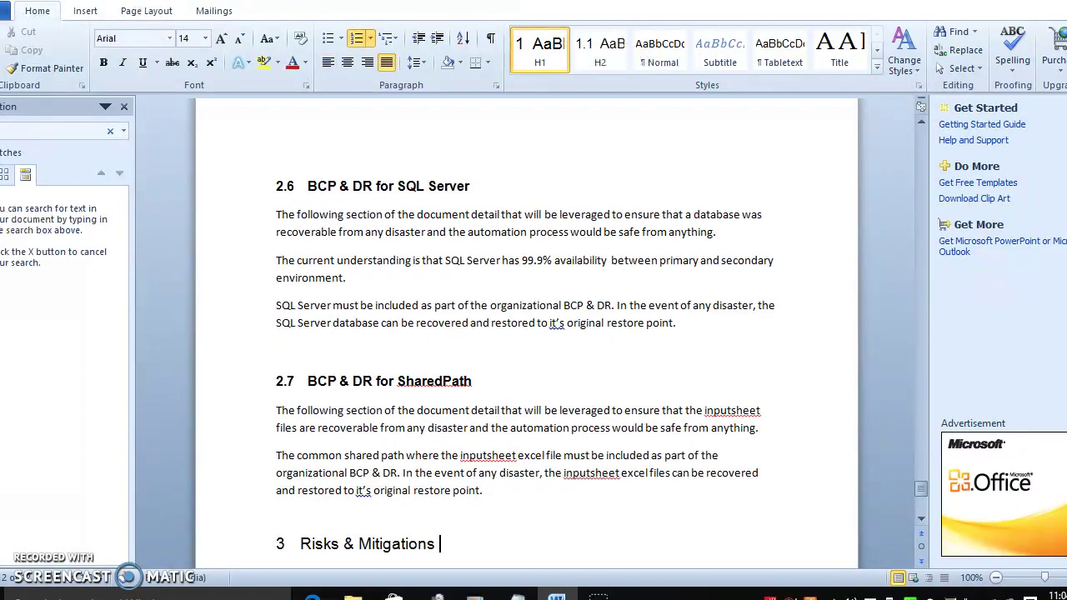
Insert empty paragraphs directly below the '3 Risks & Mitigations' heading.
key("Up")
left_click(628, 472)
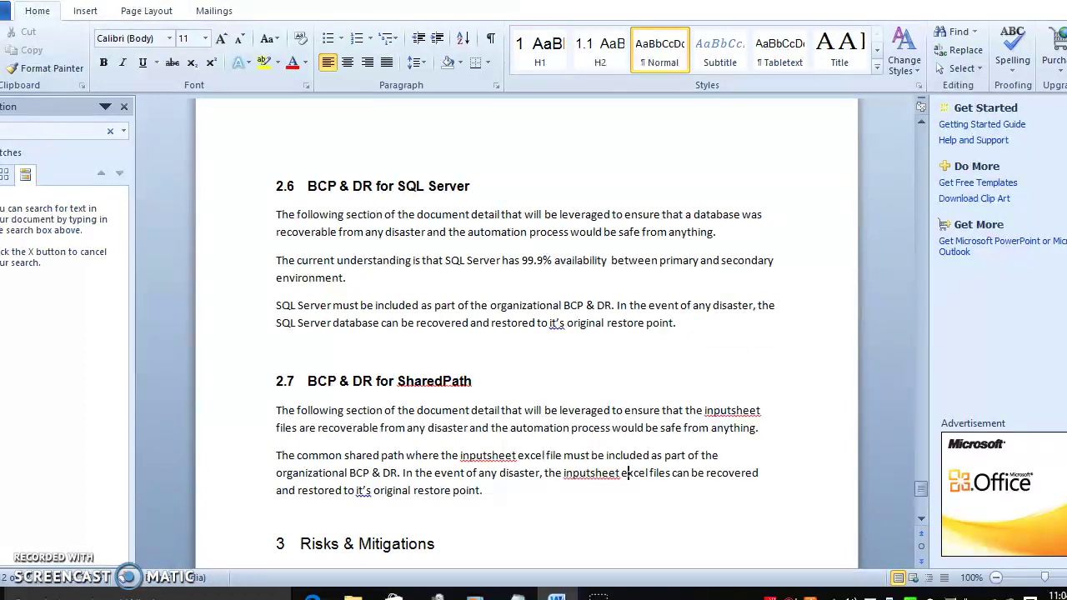
key("Up")
key("Up")
key("Down")
key("Down")
key("Down")
key("Down")
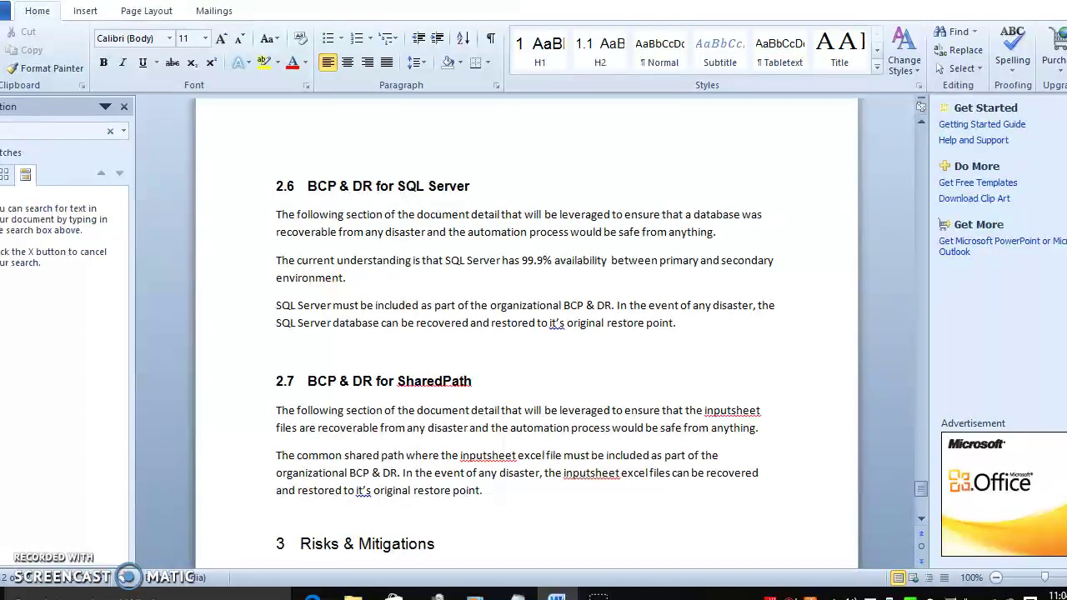
key("Down")
key("End")
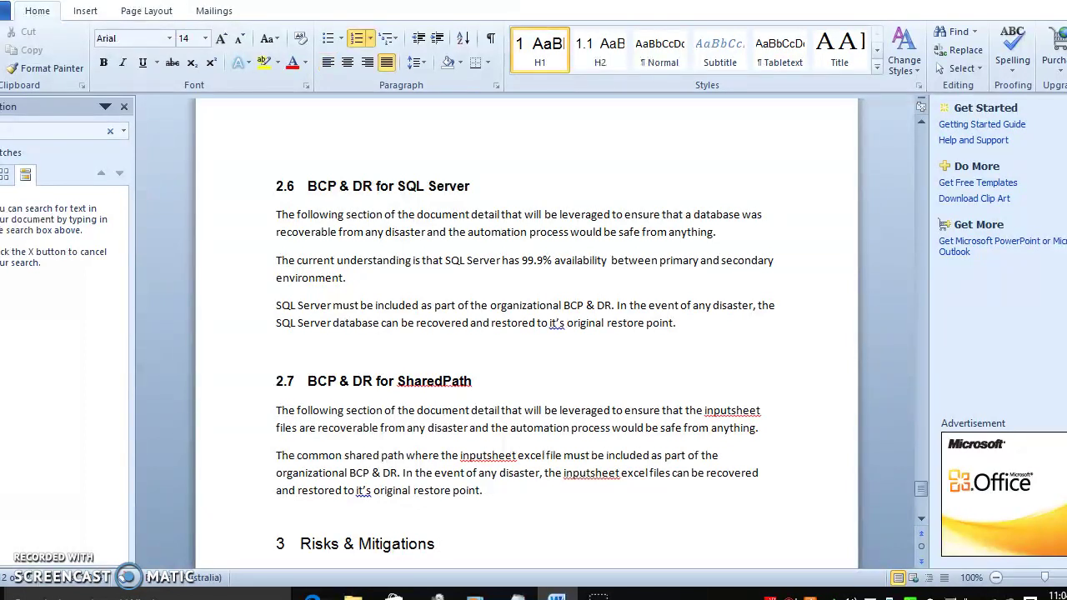
key("Down")
key("End")
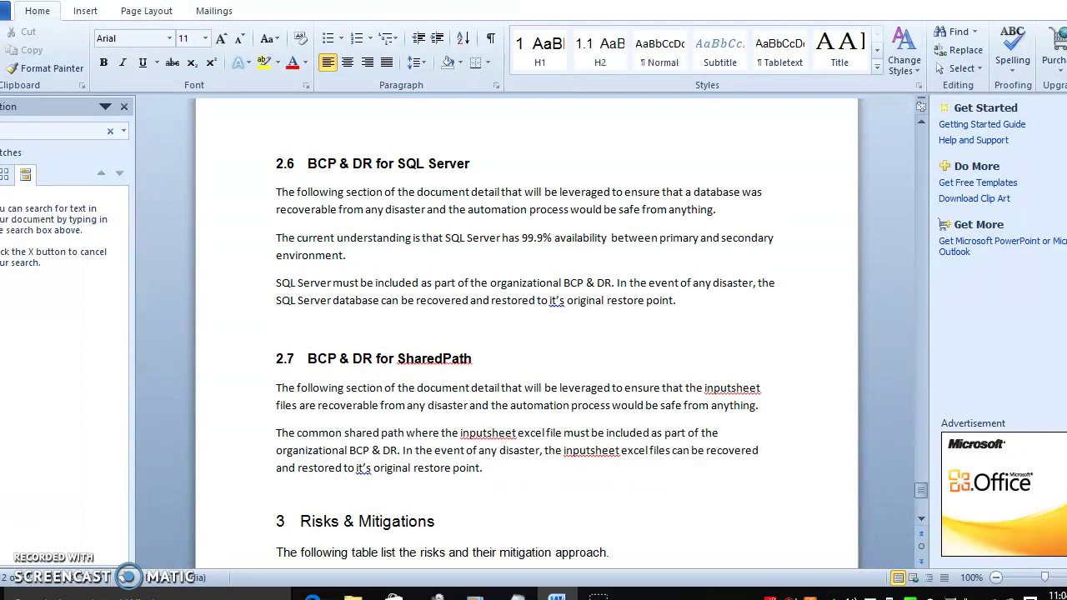
key("Up")
key("Up")
left_click(440, 521)
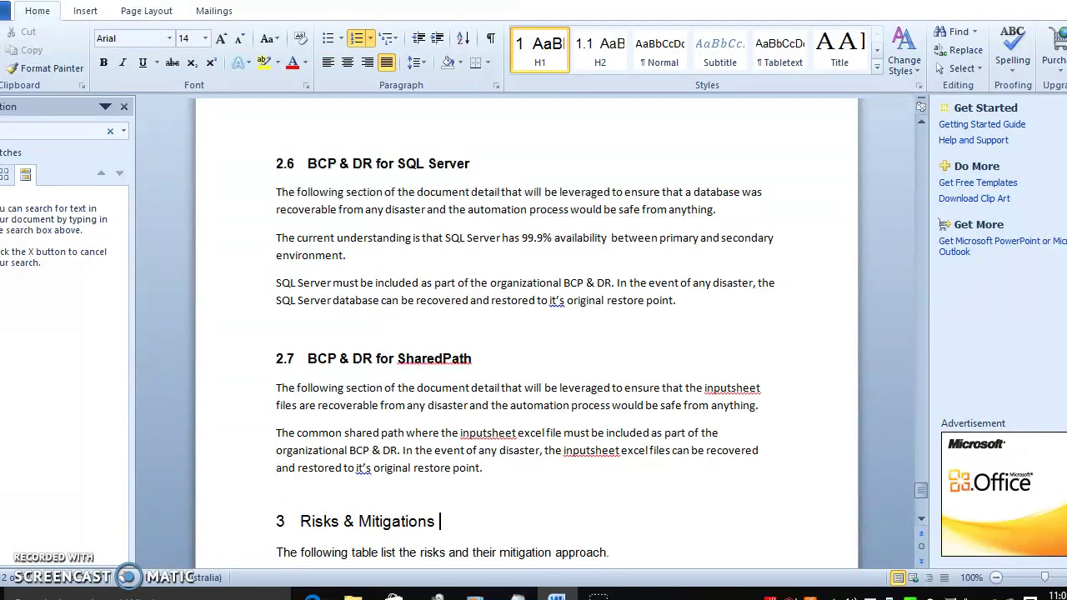
key("Return")
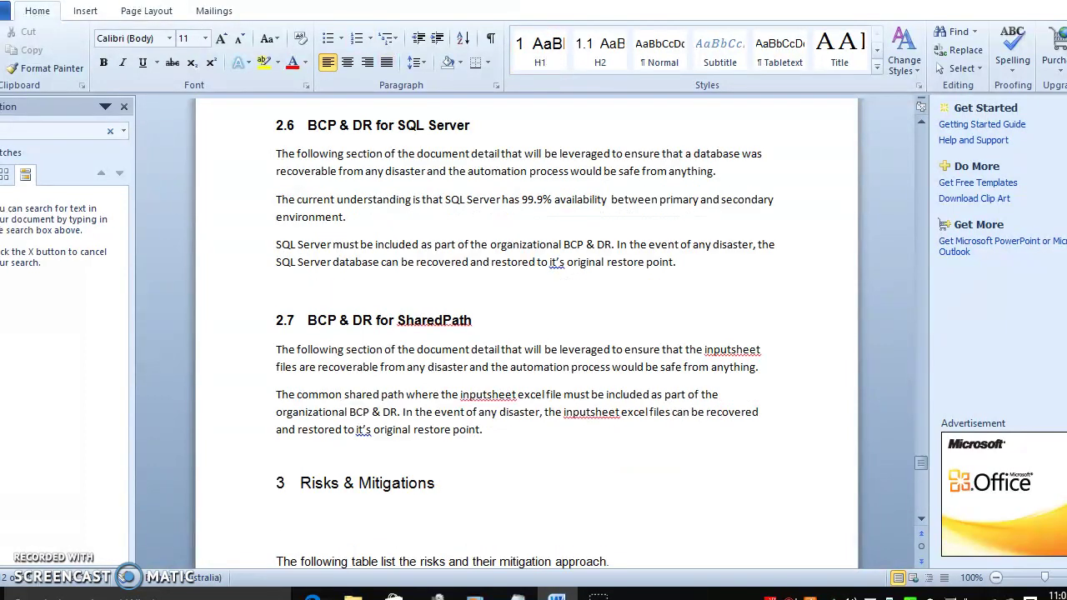
key("Up")
Type the note 'Suppose you are thinking the particular Area –' under heading 3.
key("Return")
type("S")
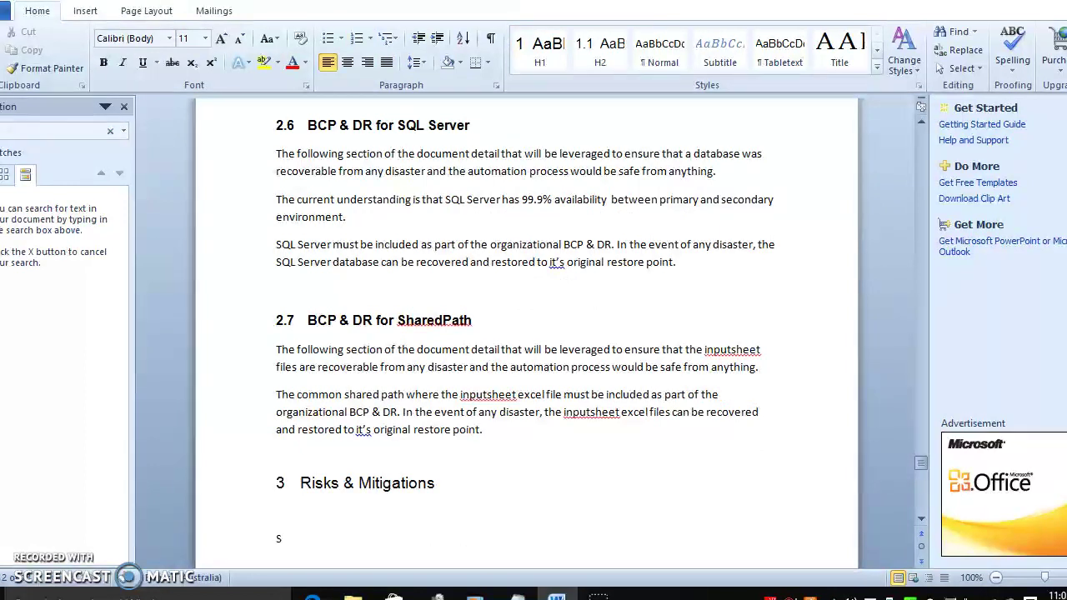
type("uppose")
type(" you are thin")
type("gkin")
key("BackSpace")
key("BackSpace")
key("BackSpace")
key("BackSpace")
type("ng")
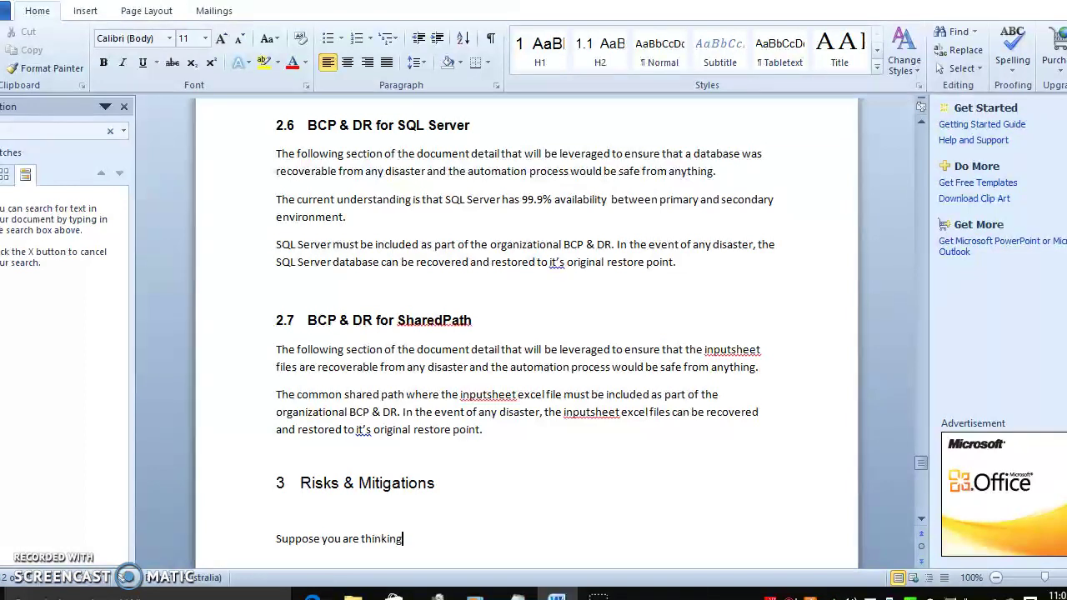
type(" the particu")
key("BackSpace")
type("icular ")
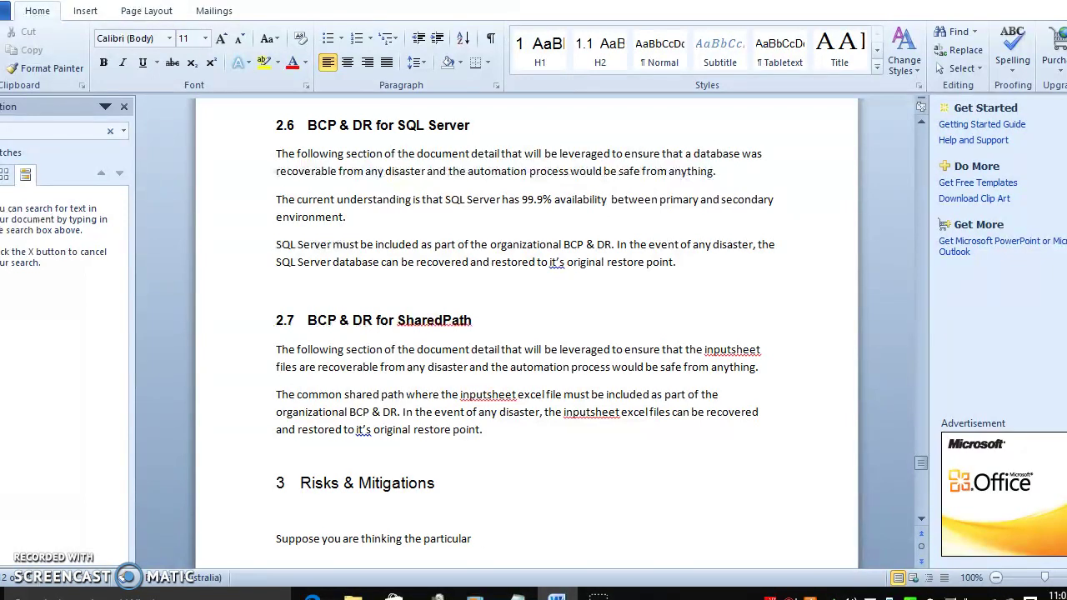
type("Ar")
type("e")
type("a")
type(" /M")
key("BackSpace")
key("BackSpace")
key("BackSpace")
type("-")
Add the line 'AS part of SDD Risks/' below it.
key("Return")
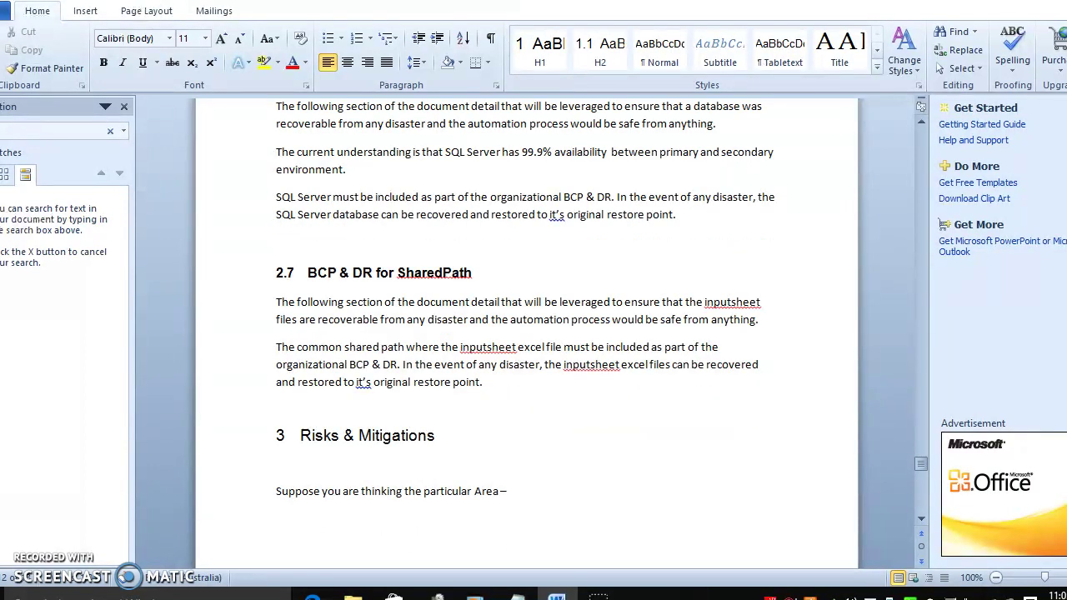
type("AS part of SDD Risks")
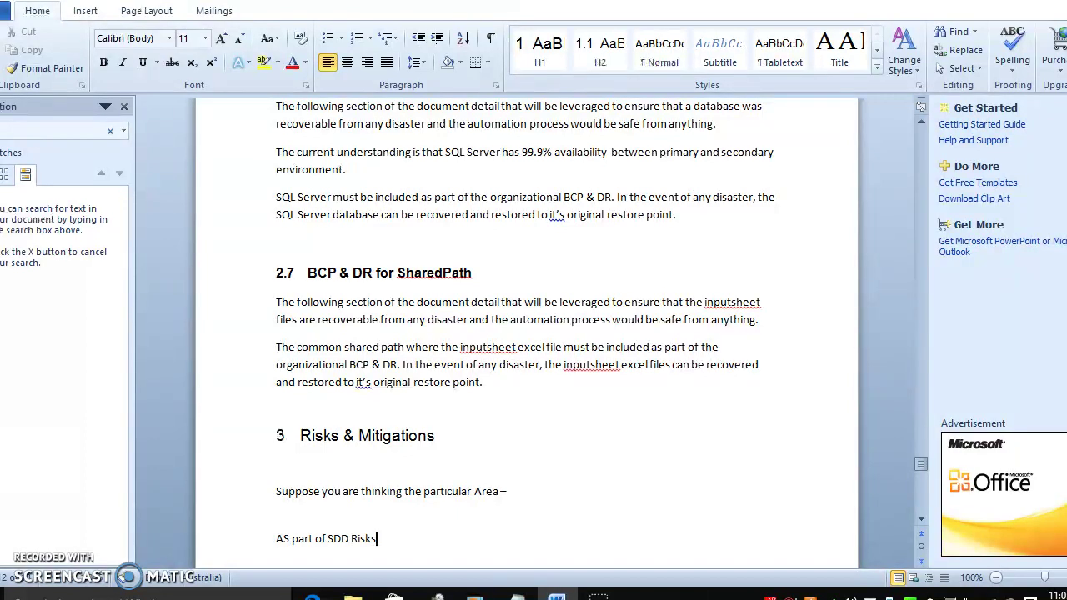
type("/")
key("Return")
type("The following table list the risks and their mitigation approach.")
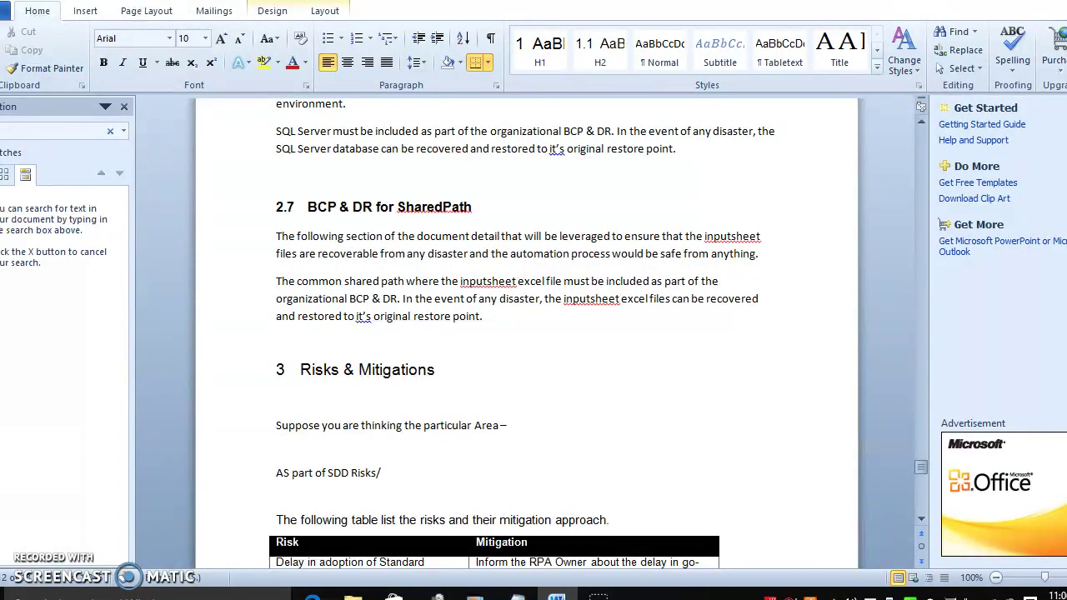
Remove the table introduction sentence and the Risk/Mitigation table.
key("Up")
key("Up")
key("Up")
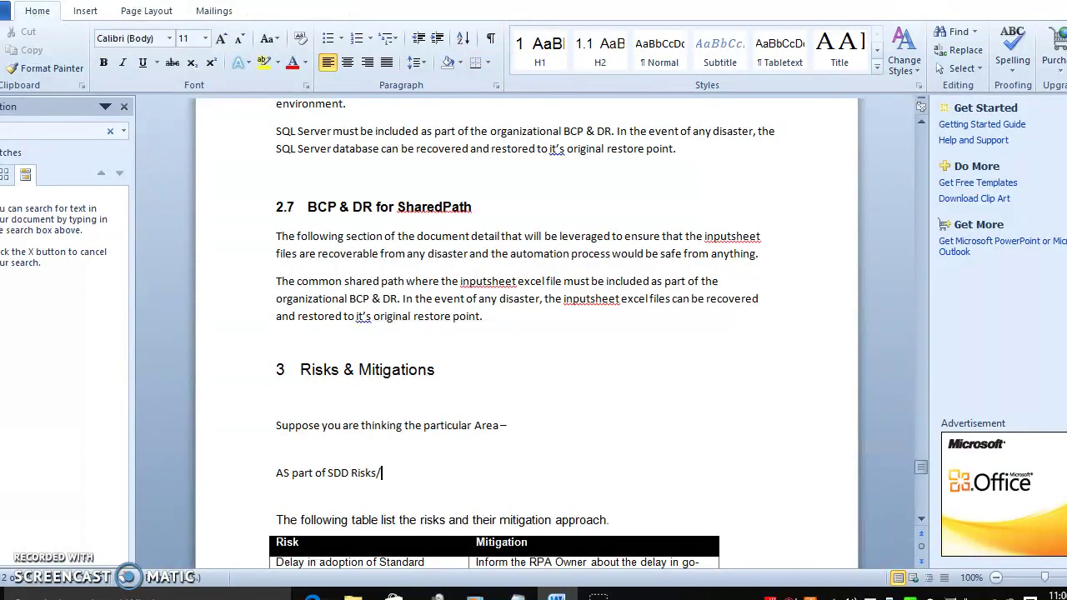
key("ctrl+z")
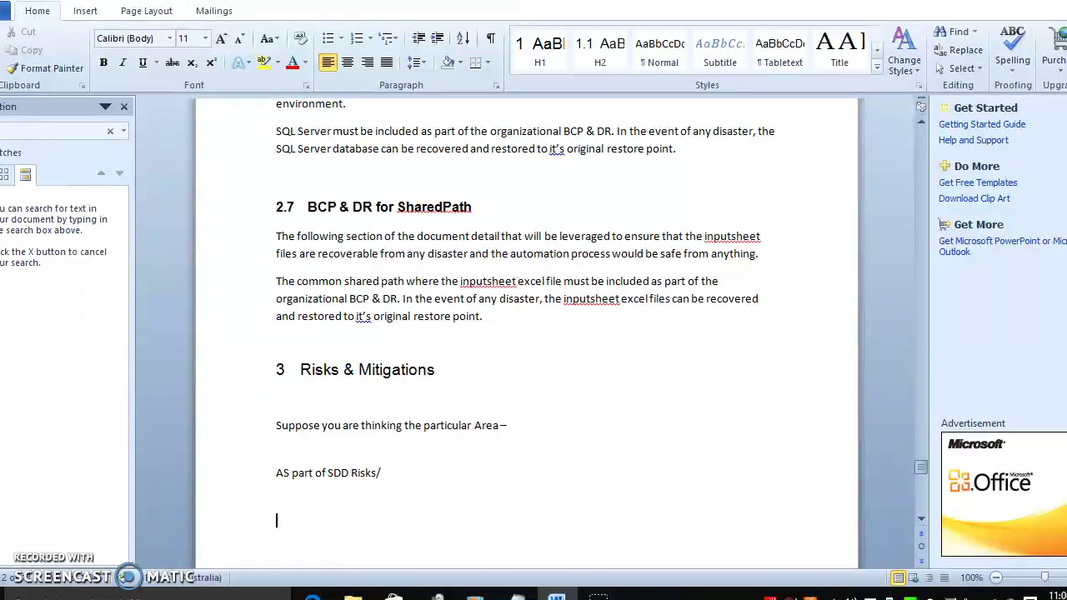
key("Up")
key("Up")
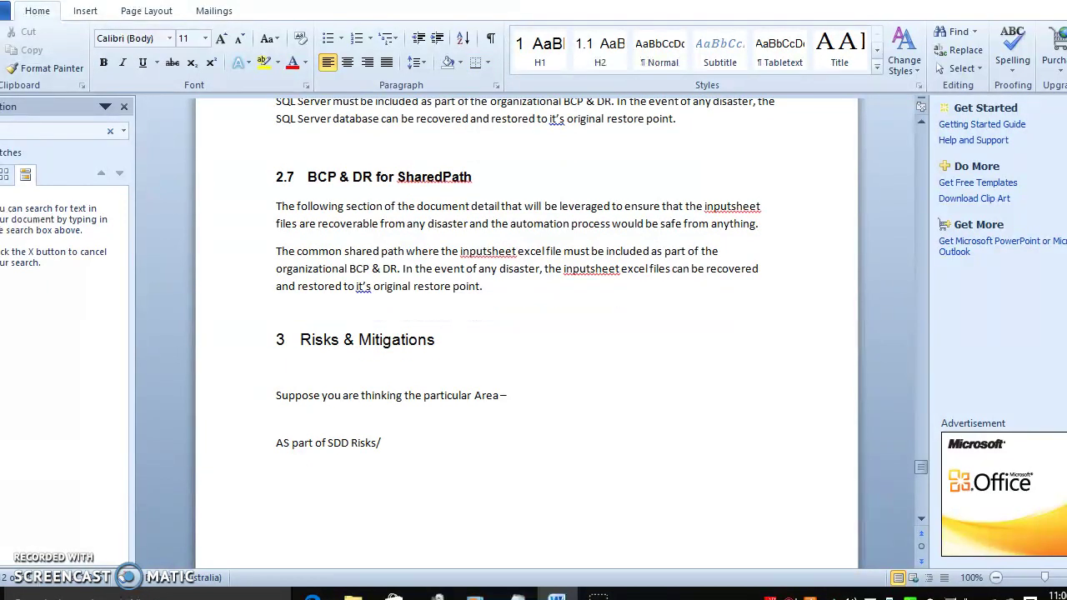
Type the example 'Ex: Delay for RPA bot running is risk /You have to be confifured delay.'.
type("R")
key("BackSpace")
type("Ex: Delary for")
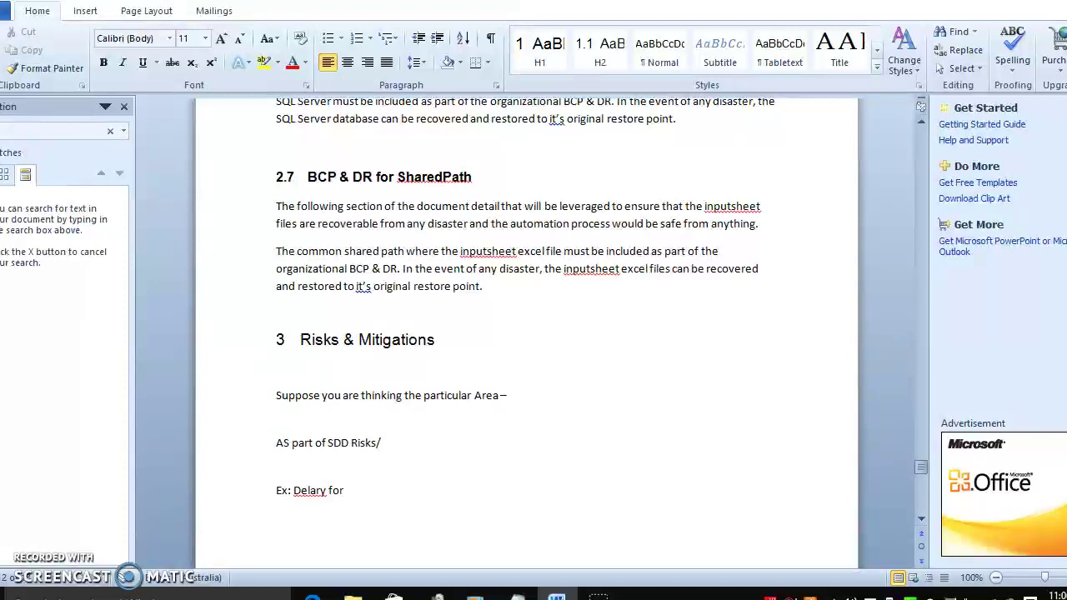
key("BackSpace")
key("BackSpace")
key("BackSpace")
key("BackSpace")
key("BackSpace")
key("BackSpace")
type("y for RPA bot running is")
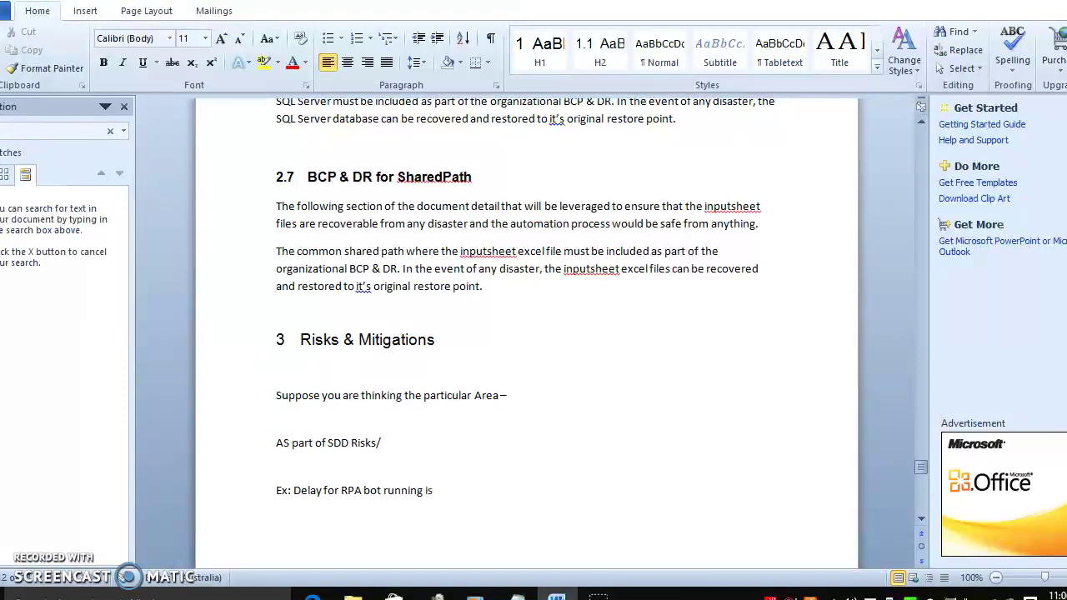
type(" risk /G")
key("BackSpace")
type("You have to be confi")
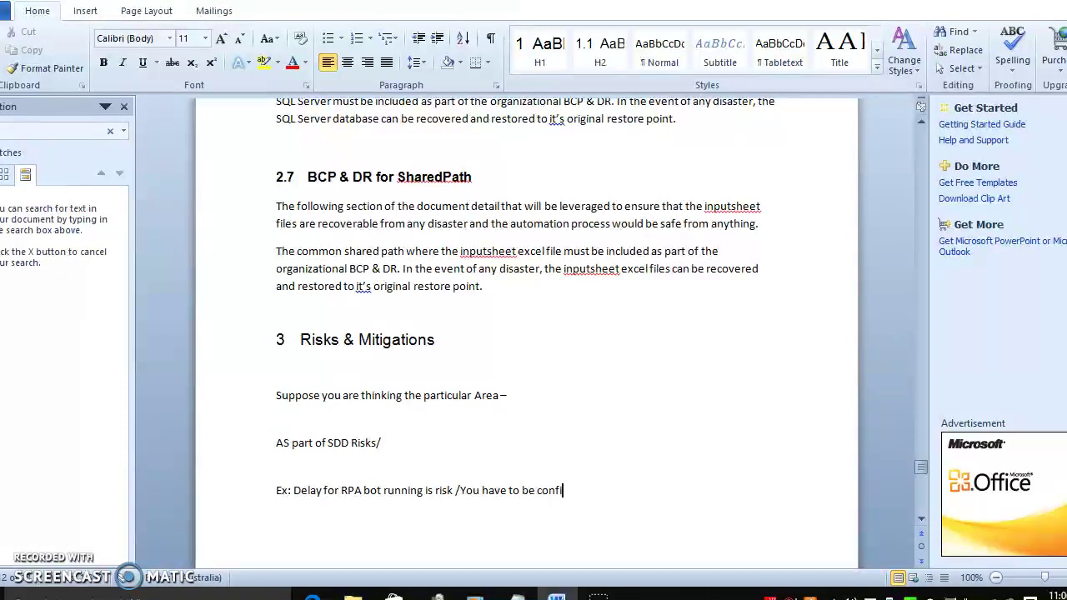
type("fured delay.")
key("Return")
key("BackSpace")
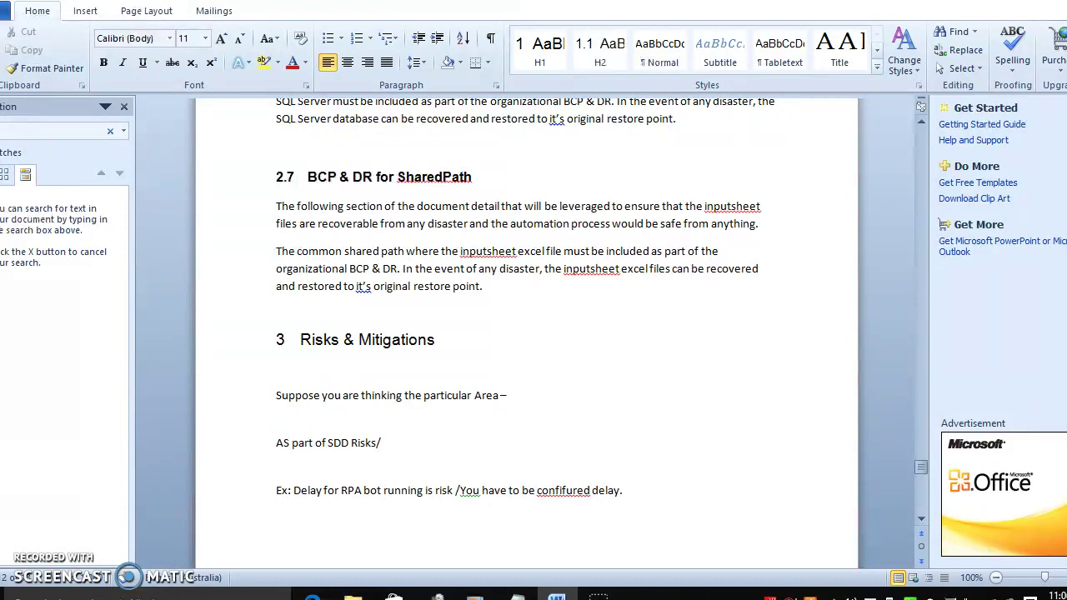